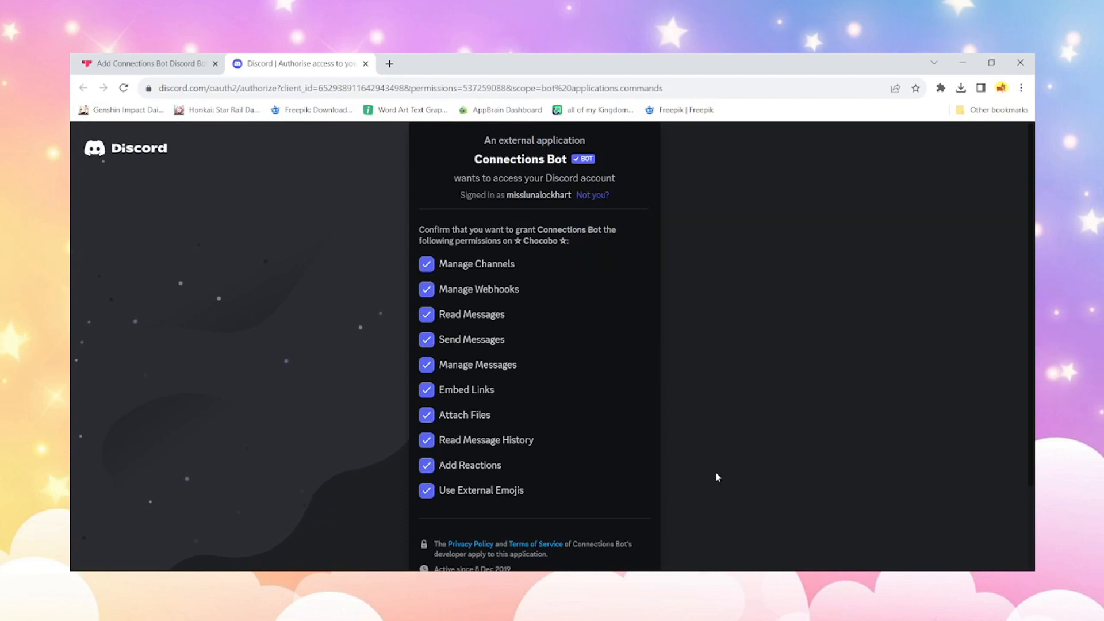
Authorise Connections Bot with all listed permissions on the Chocobo server and check its profile in the member list
scroll(715, 476, "down", 3)
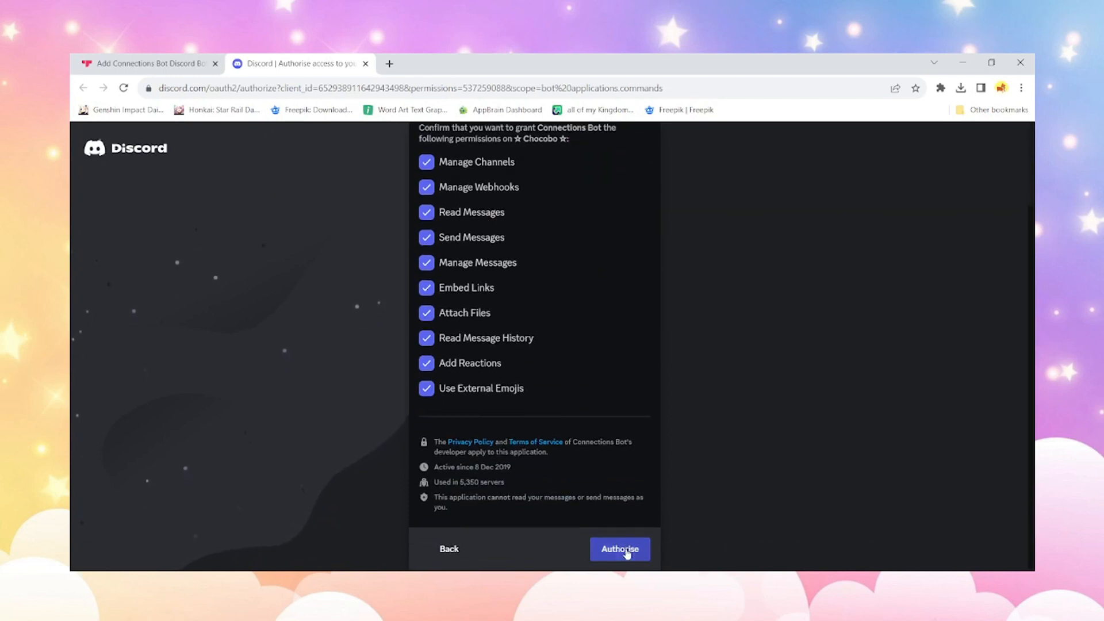
left_click(620, 549)
left_click(516, 405)
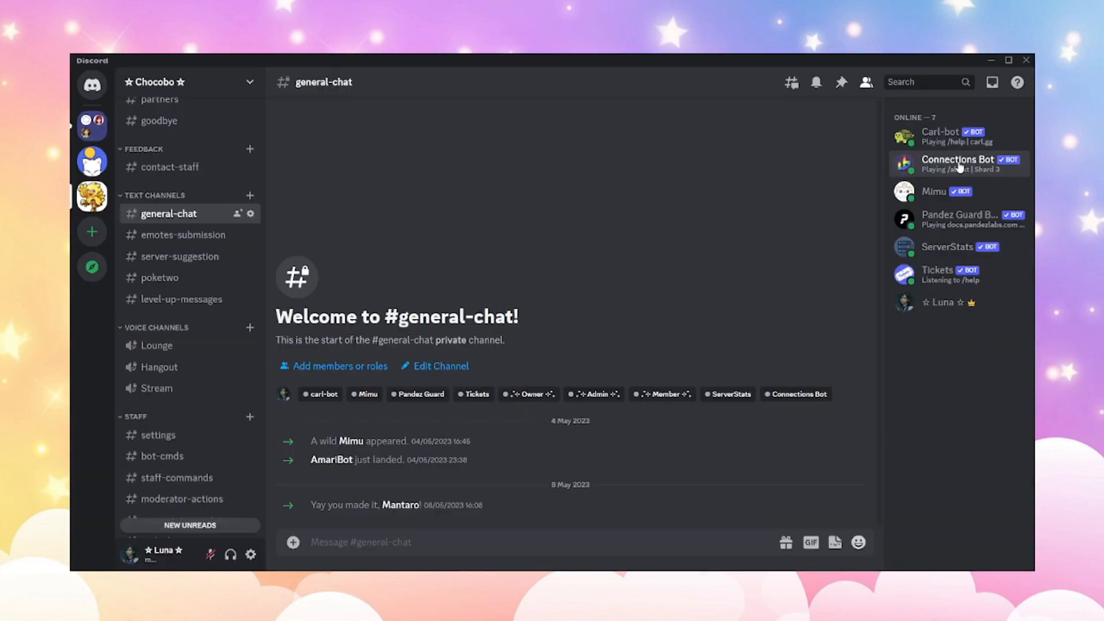
left_click(959, 167)
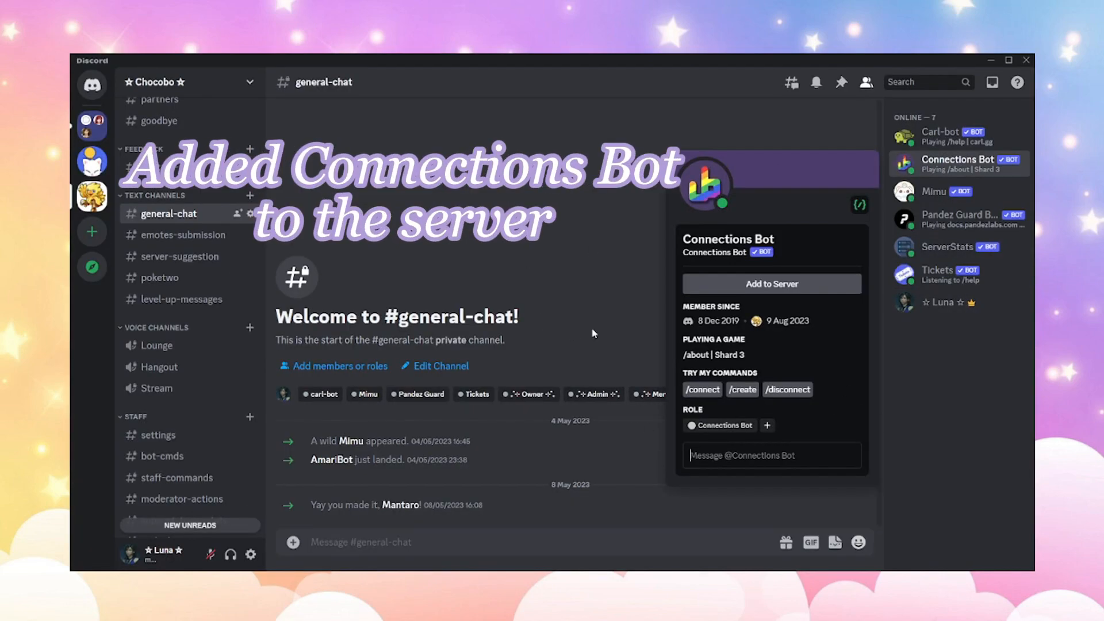
left_click(546, 301)
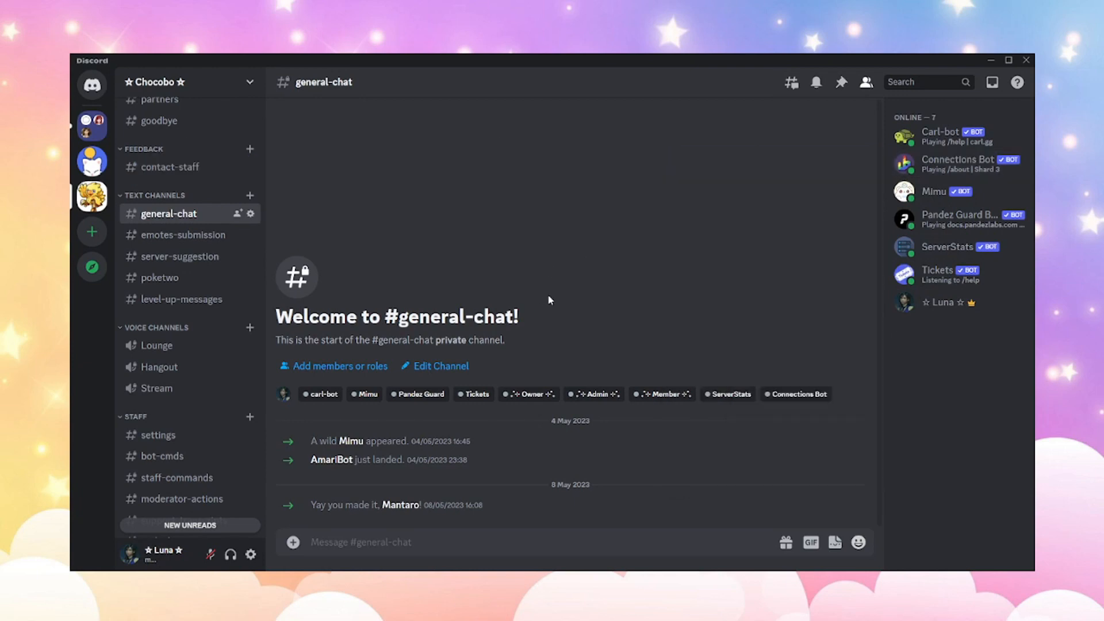
Set up a new private text channel named global-chat in the Text Channels category
left_click(250, 196)
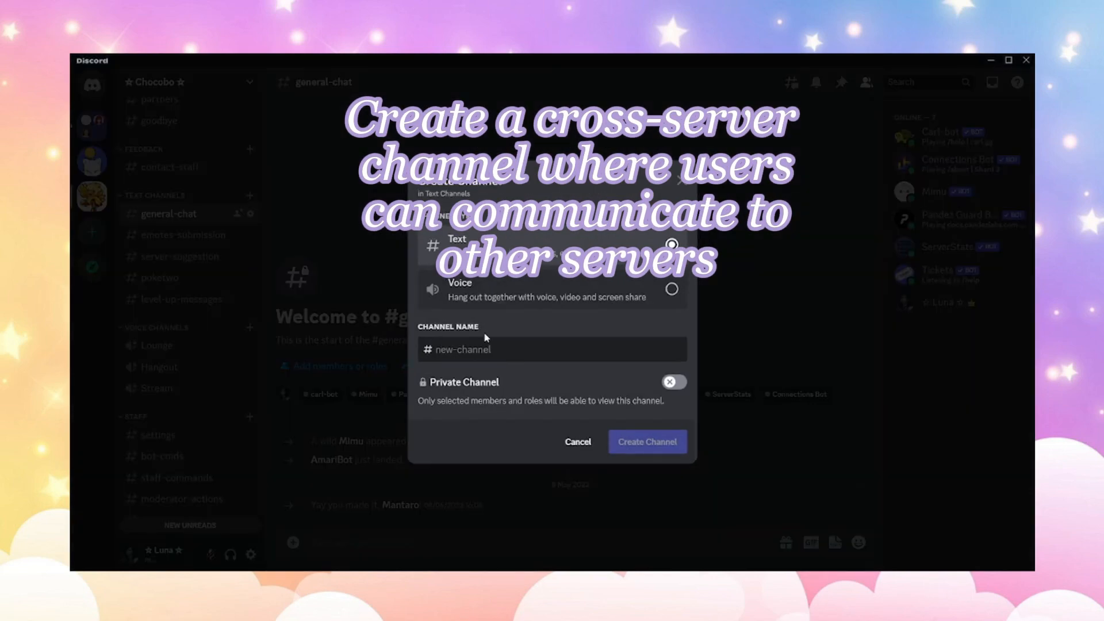
type("global-chat")
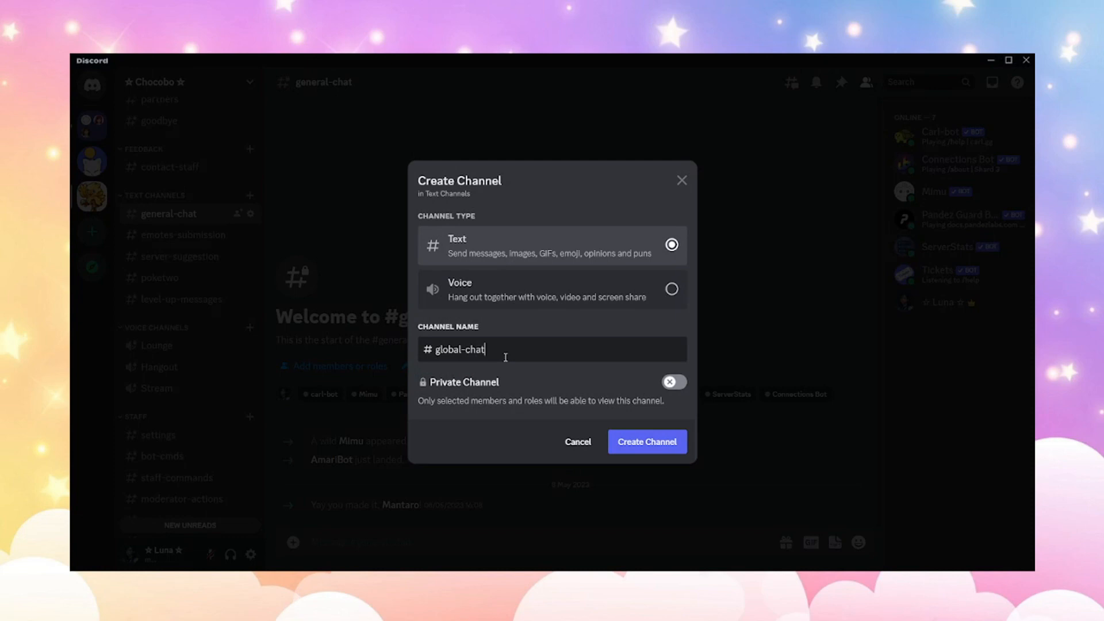
left_click(671, 383)
left_click(656, 441)
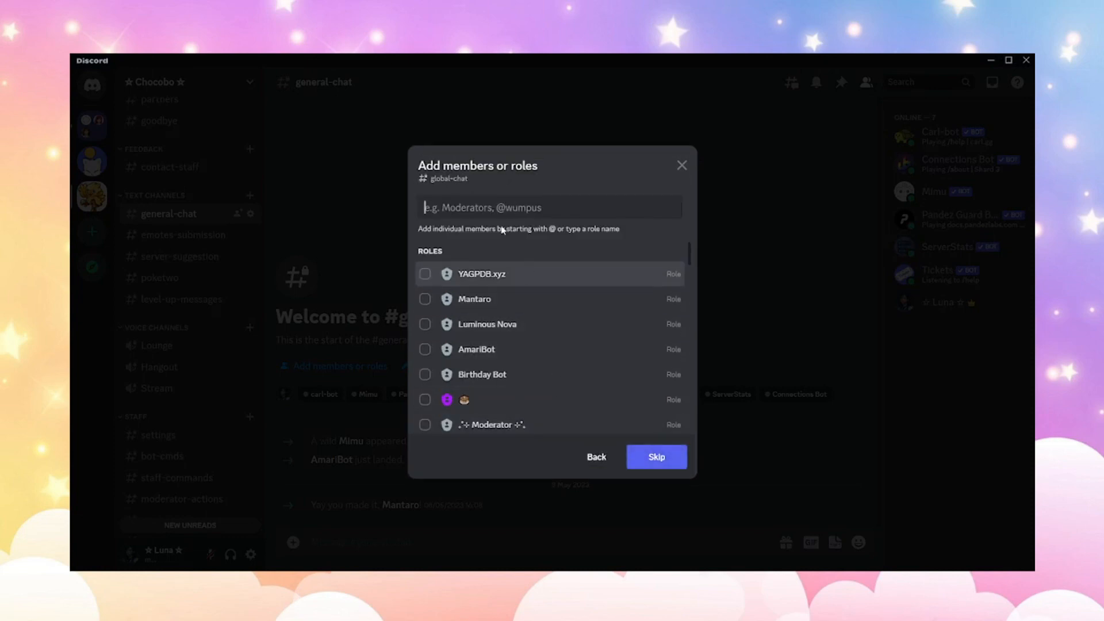
Create the channel with access for the Member and Connections Bot roles, and move it directly below general-chat
type("mem")
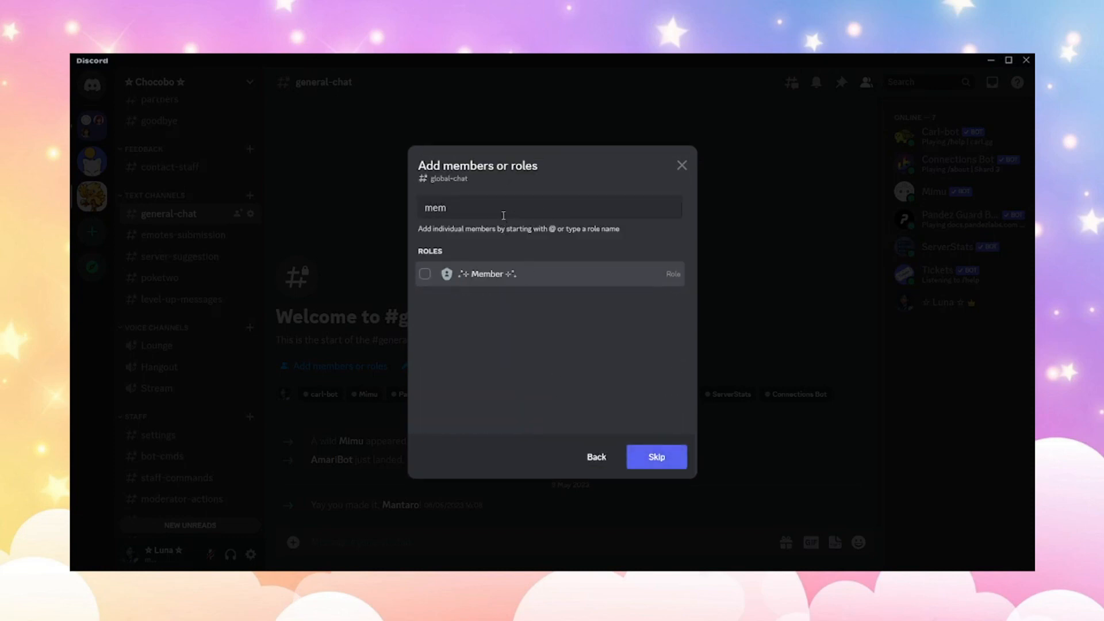
left_click(515, 275)
type("con")
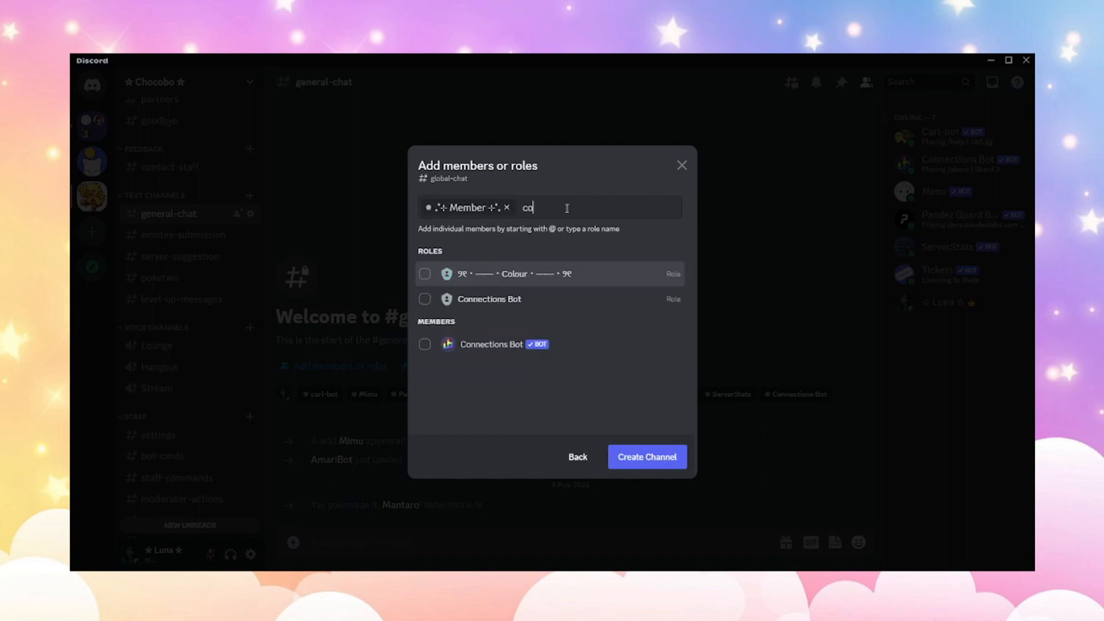
left_click(528, 298)
left_click(652, 456)
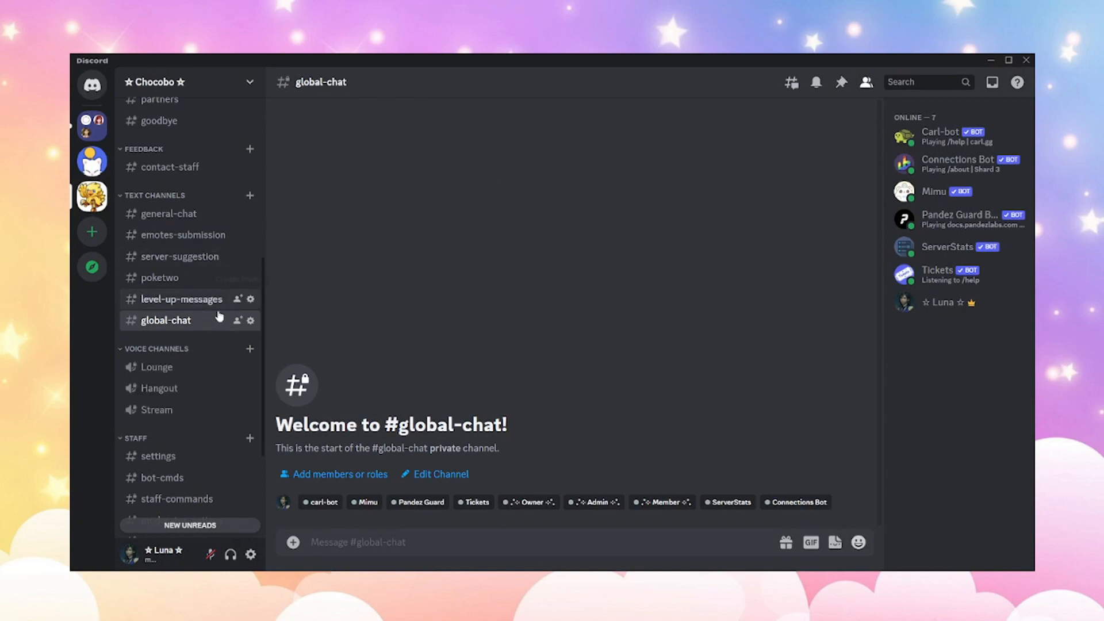
left_click_drag(138, 344, 145, 252)
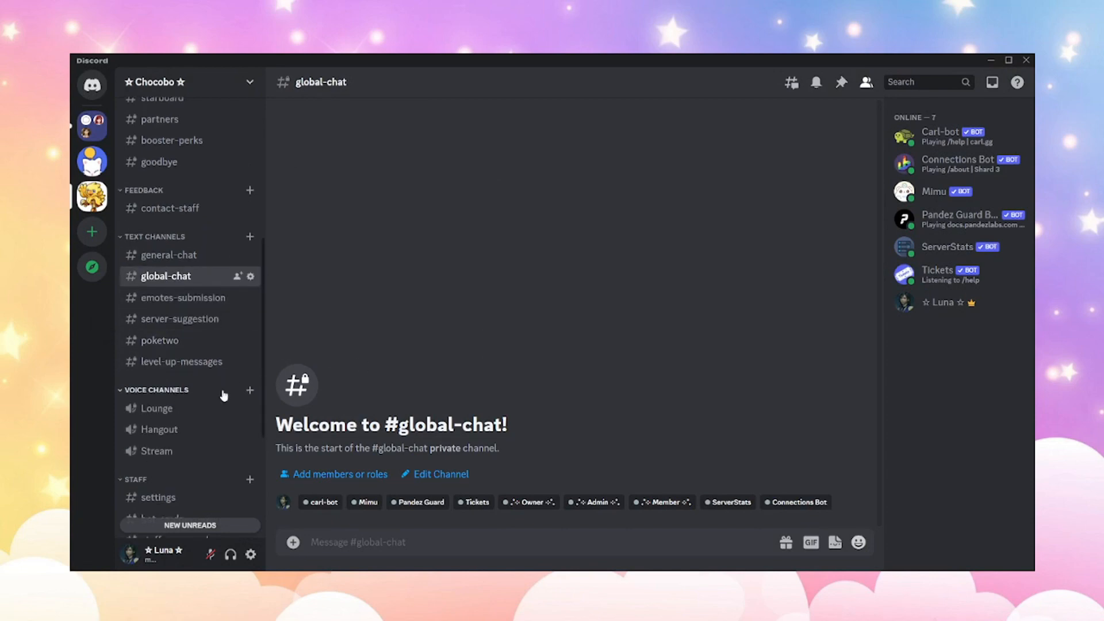
Give the Connections Bot role access to the private settings channel in the Staff category
scroll(223, 391, "down", 3)
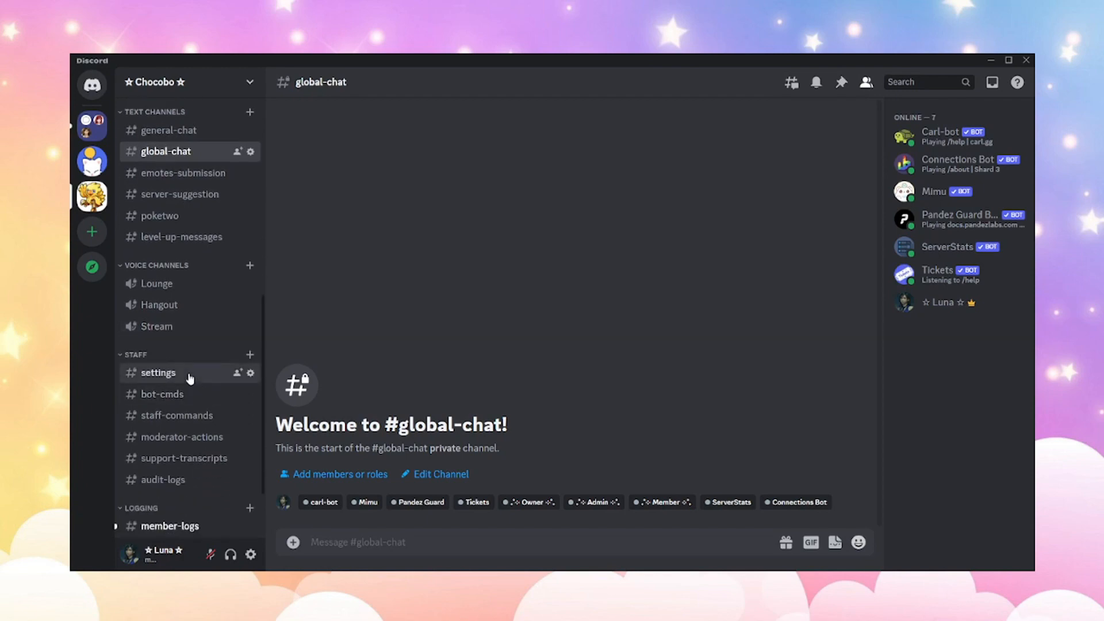
left_click(190, 378)
left_click(252, 374)
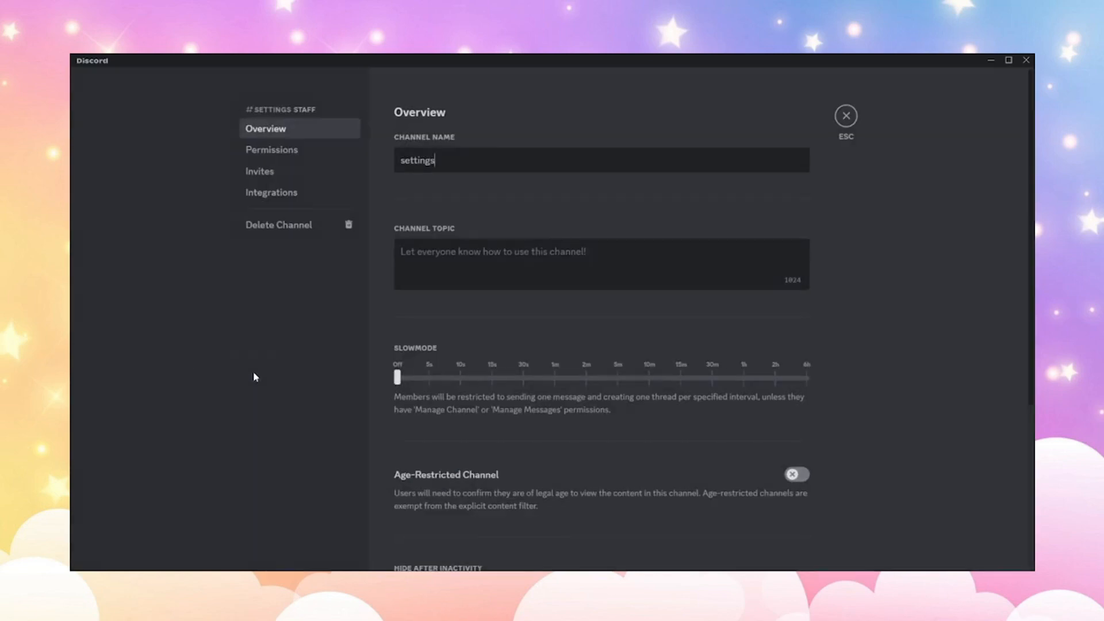
left_click(298, 150)
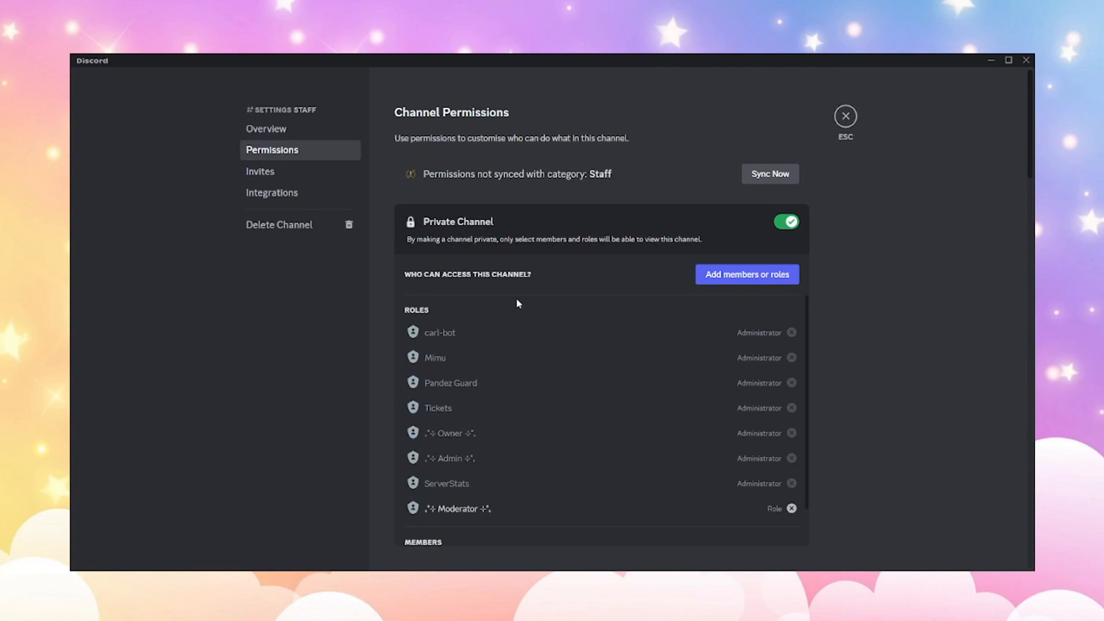
left_click(748, 275)
type("co")
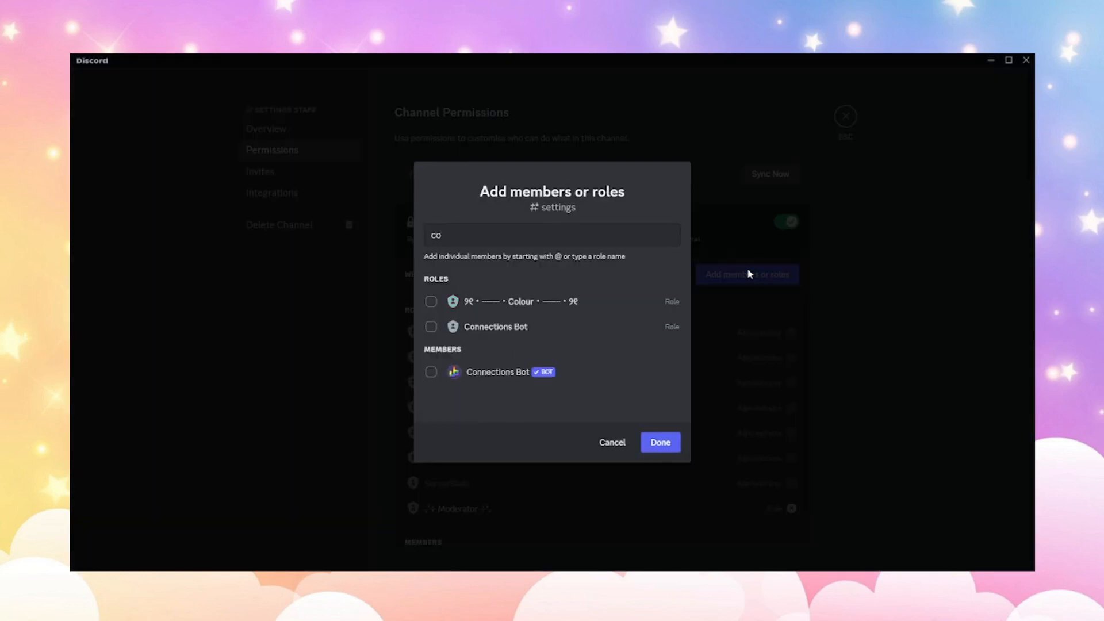
left_click(582, 340)
left_click(666, 445)
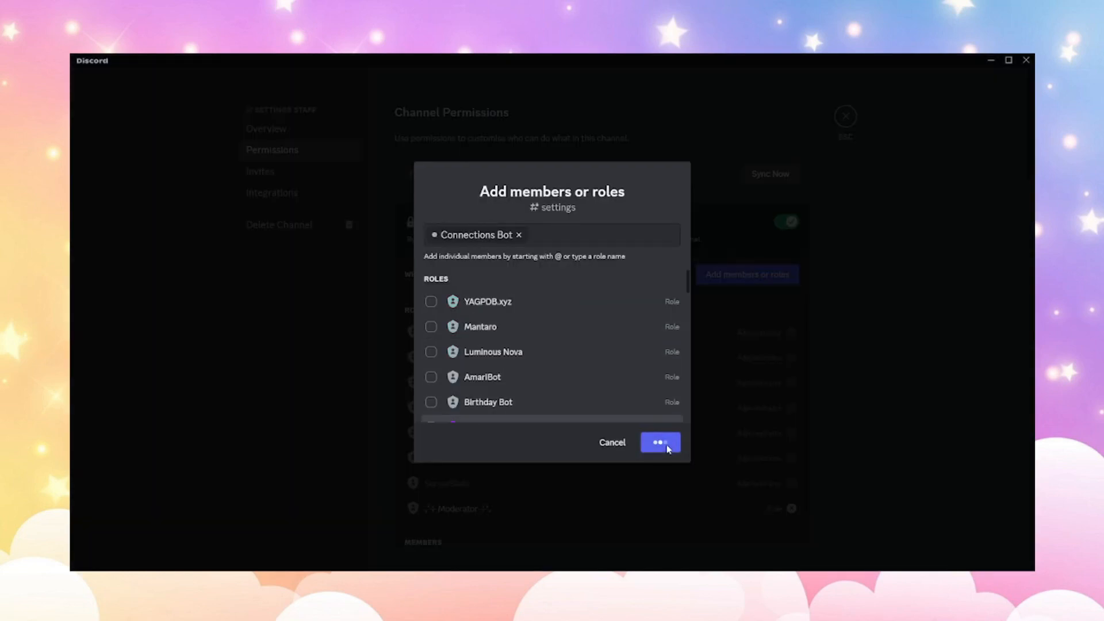
left_click(845, 116)
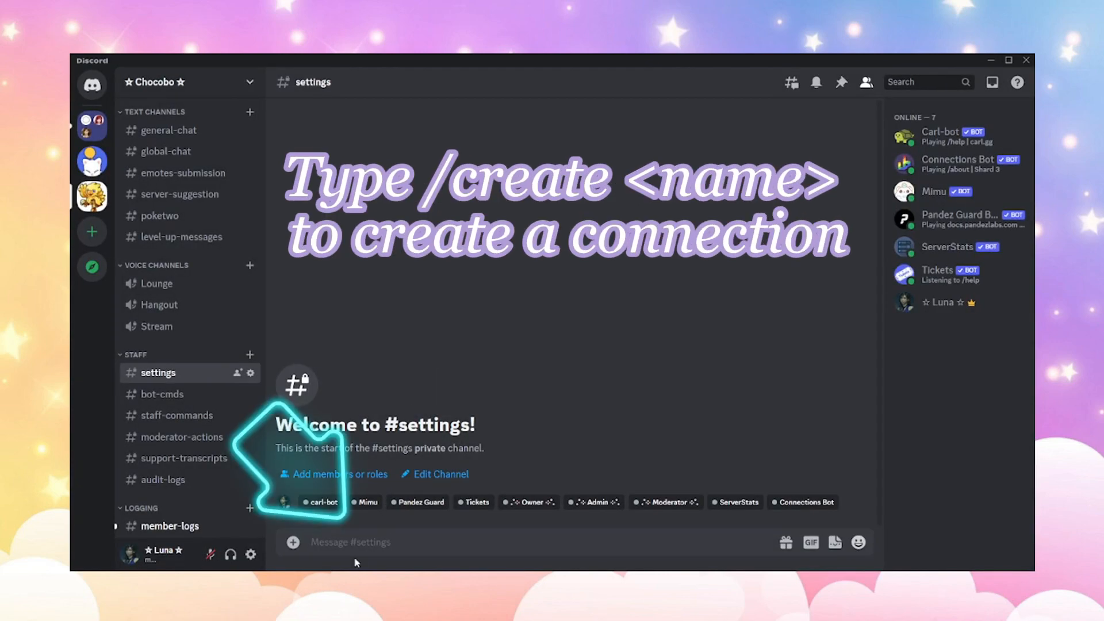
Create a connection named keybladebearers with the Connections Bot /create command in the settings channel and confirm it
type("/create")
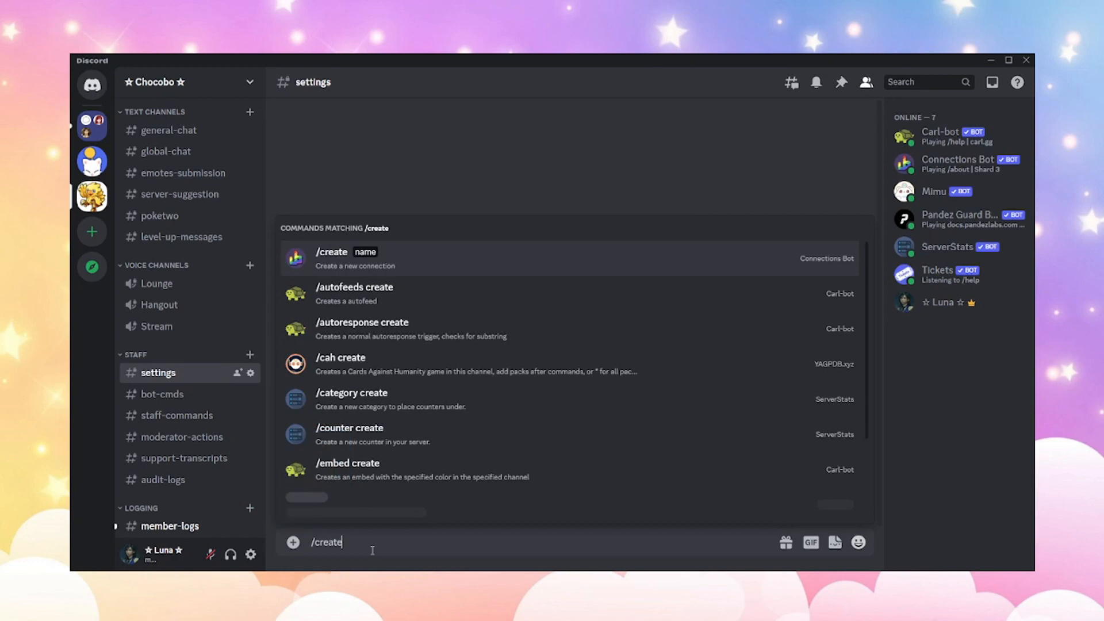
key("Return")
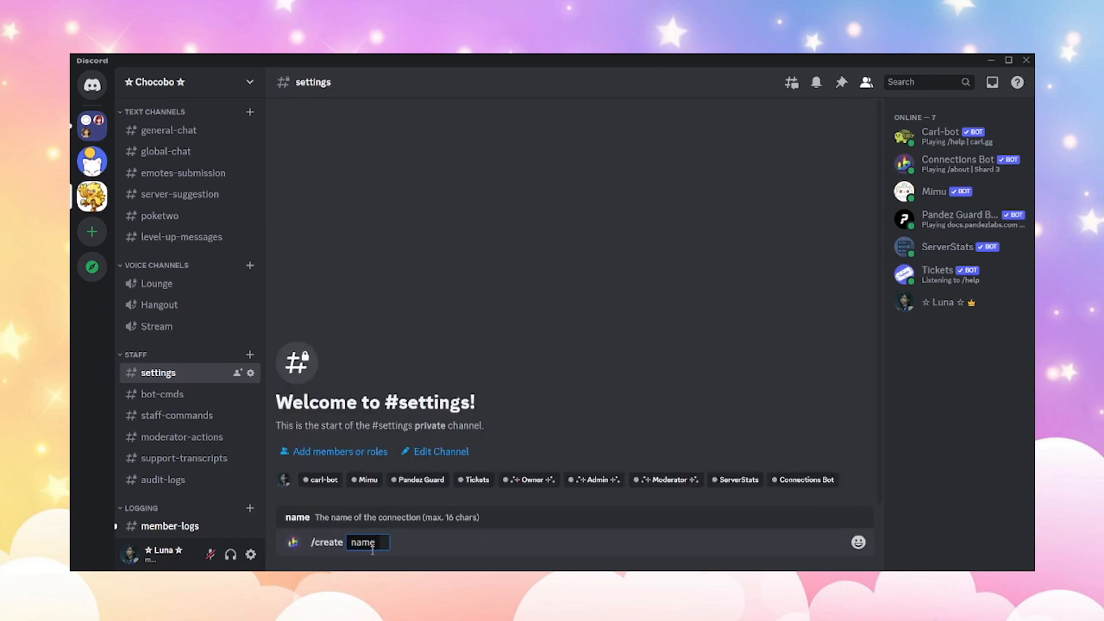
type("keybladebearer")
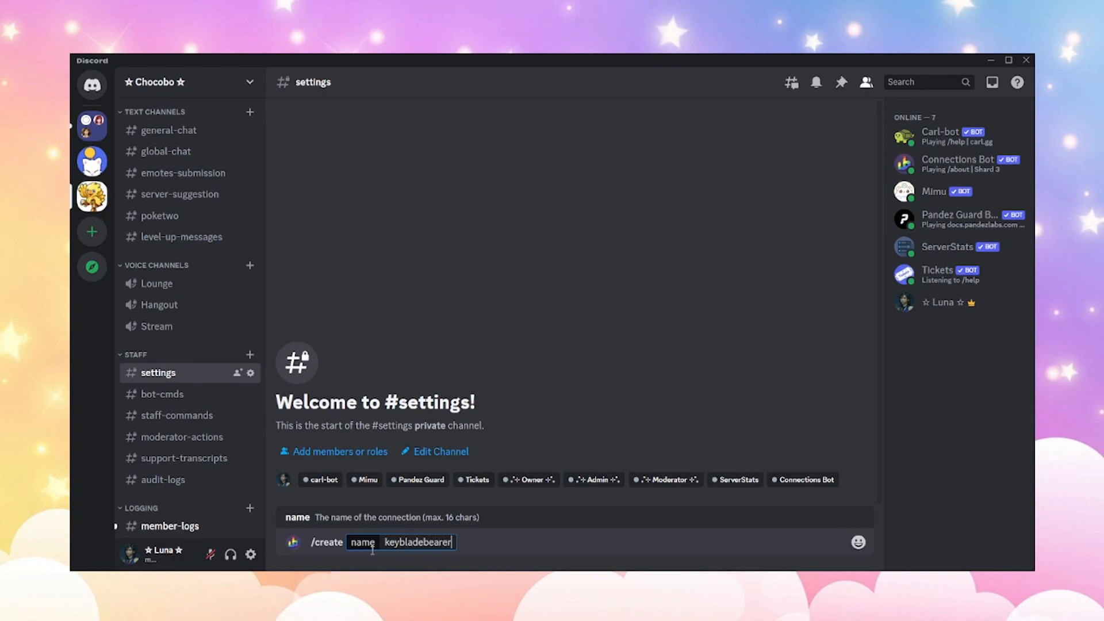
type("s")
key("Return")
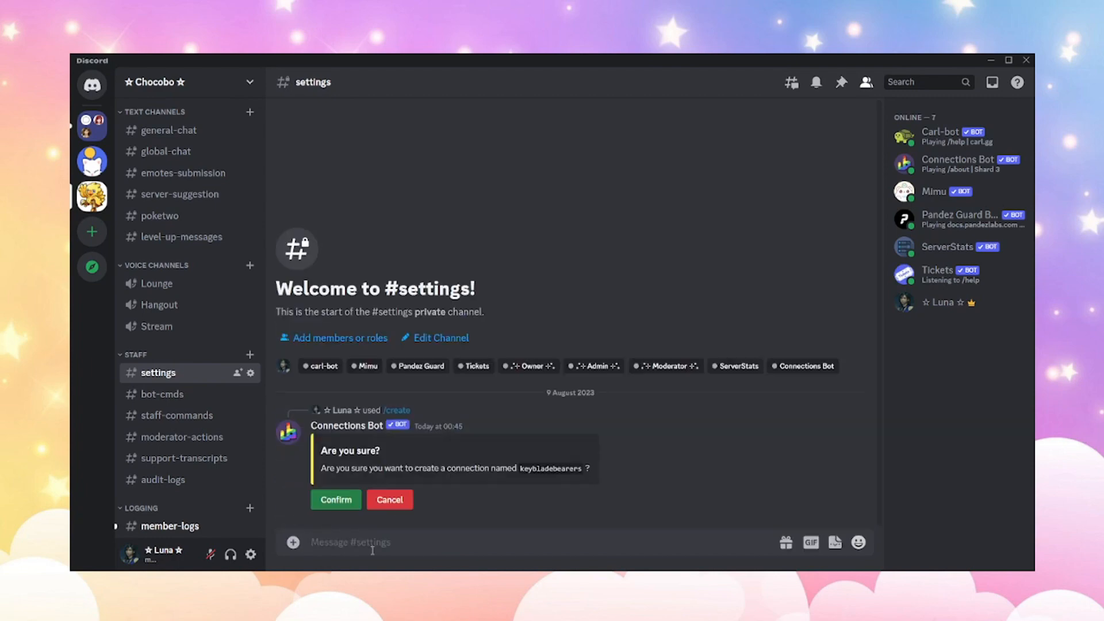
left_click(336, 500)
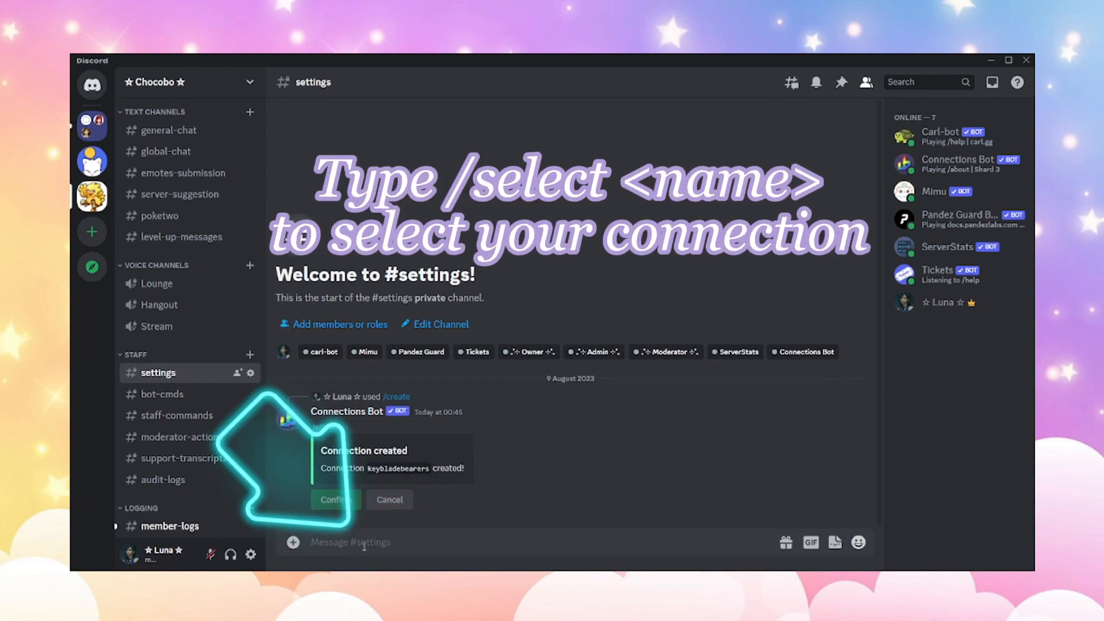
Select the keybladebearers connection with the /select command
type("/select")
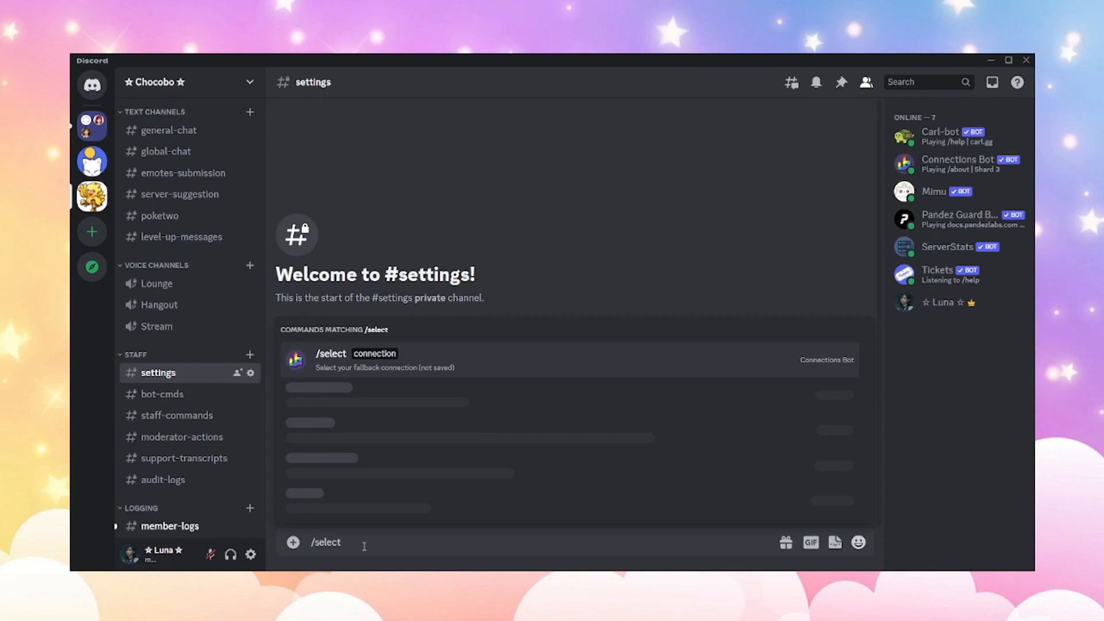
key("Tab")
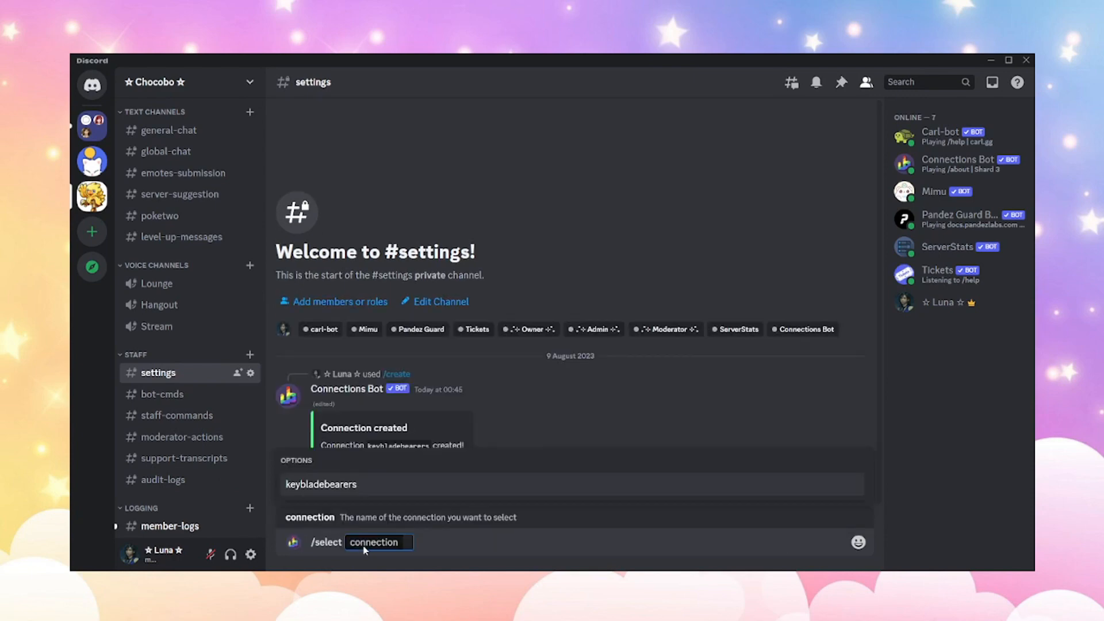
key("Tab")
key("Return")
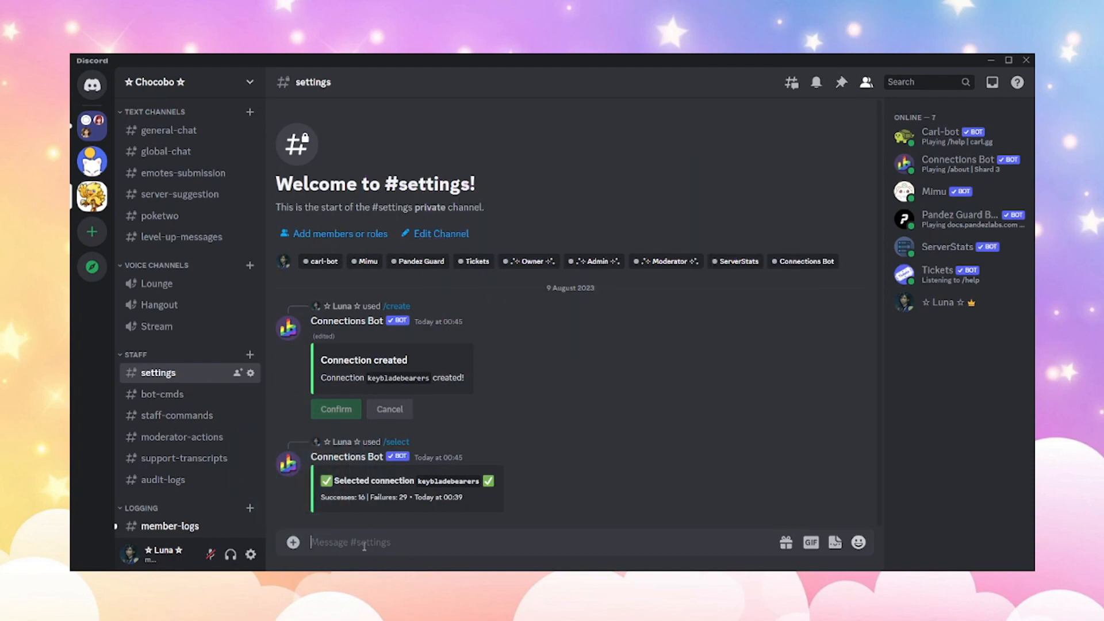
Connect the global-chat channel to the selected connection with the /connect command, and open global-chat to check it
type("/connec")
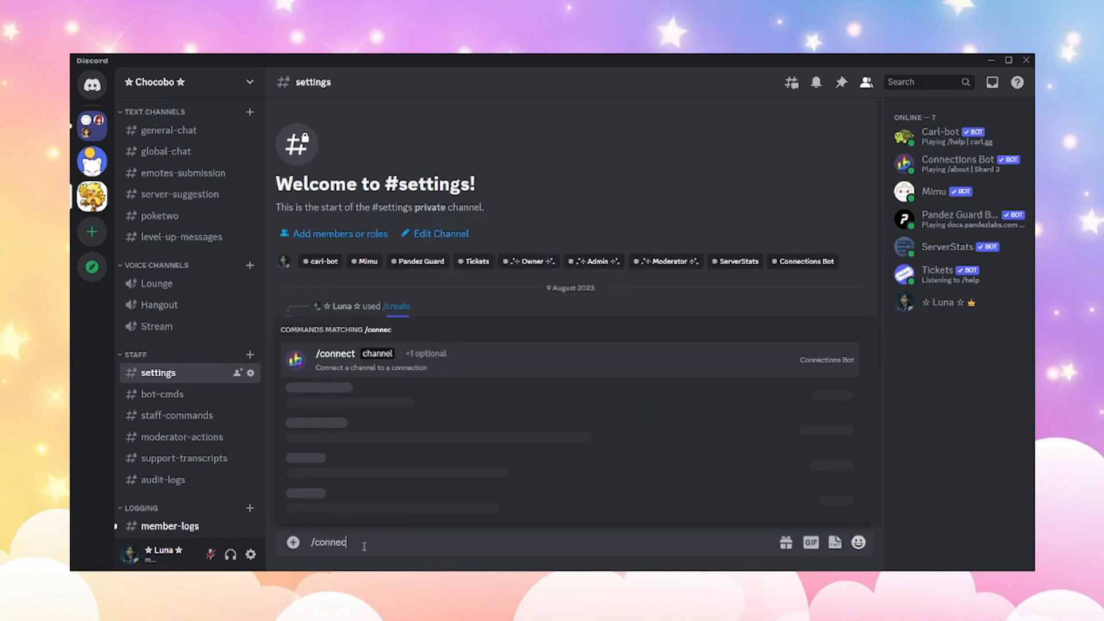
type("t")
key("Tab")
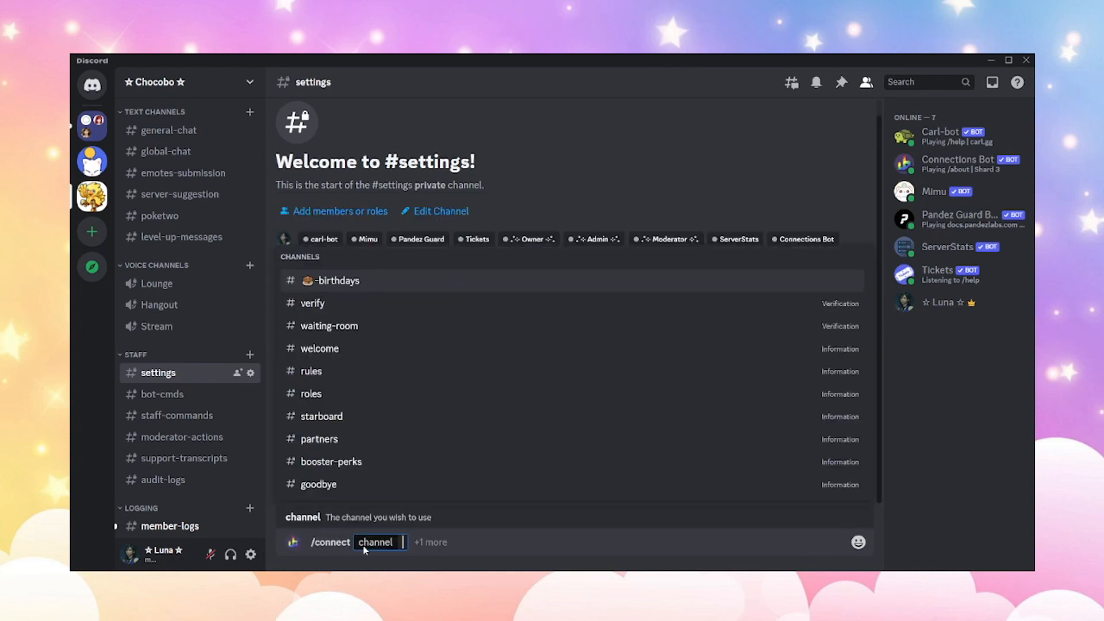
type("glo")
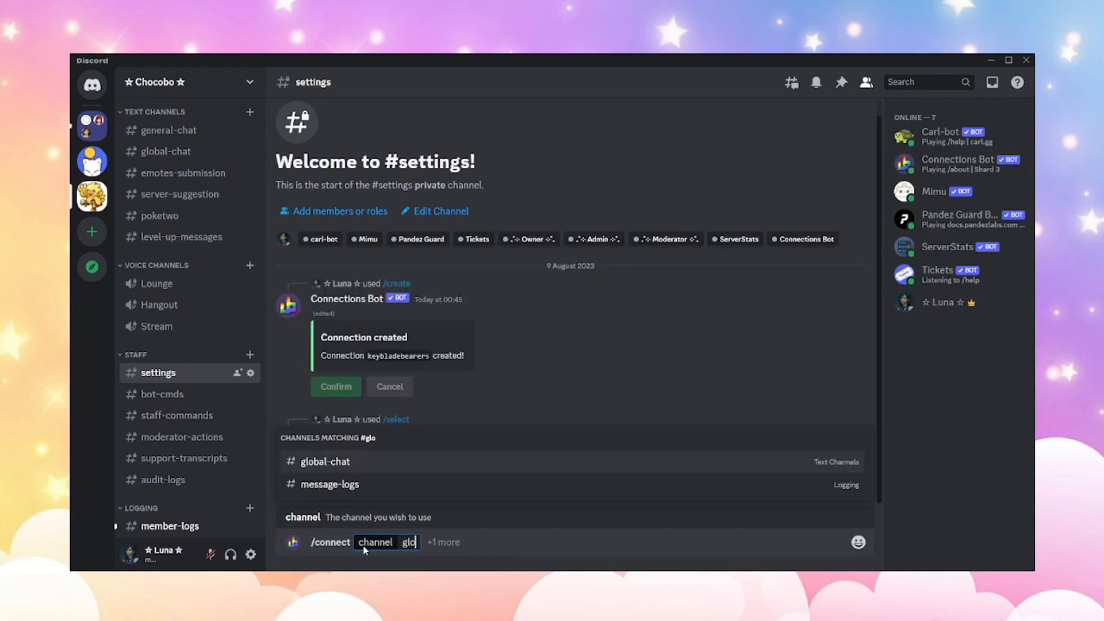
key("Tab")
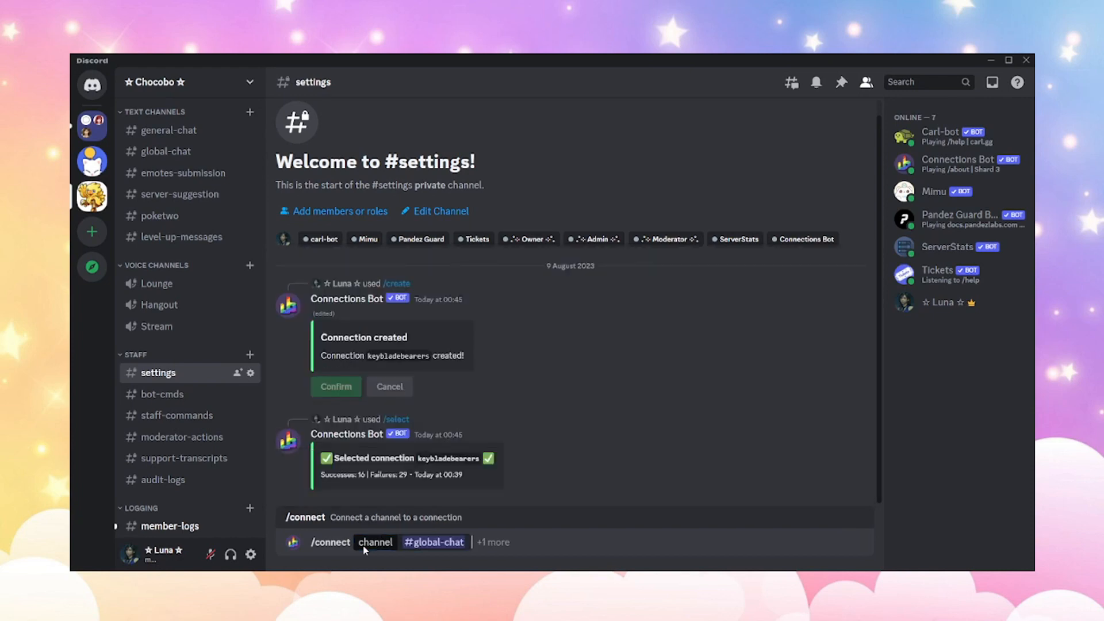
key("Return")
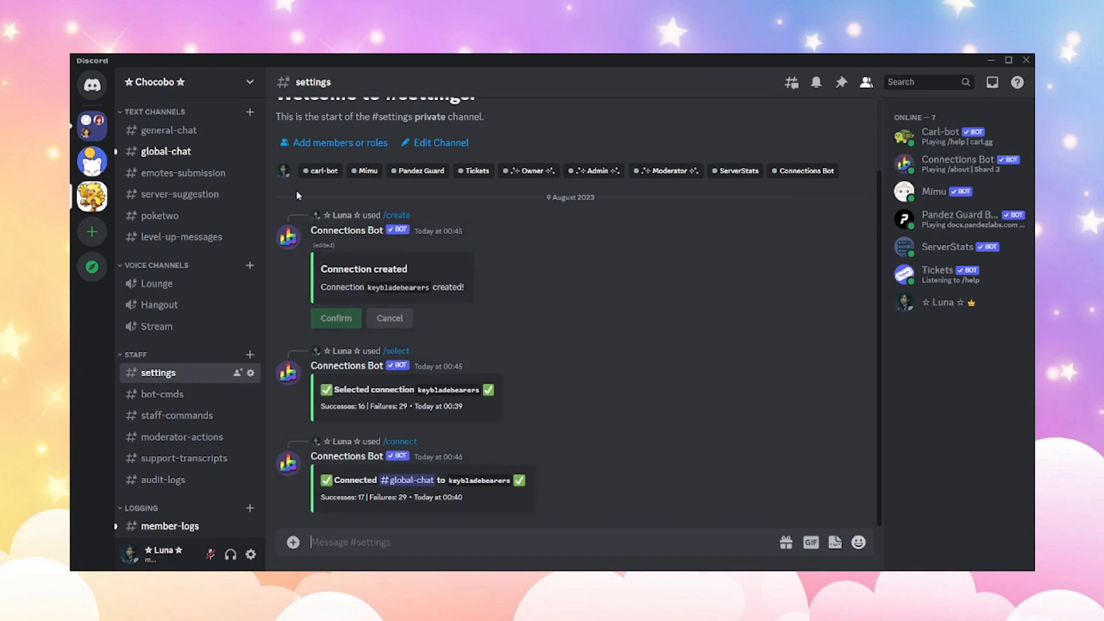
left_click(167, 151)
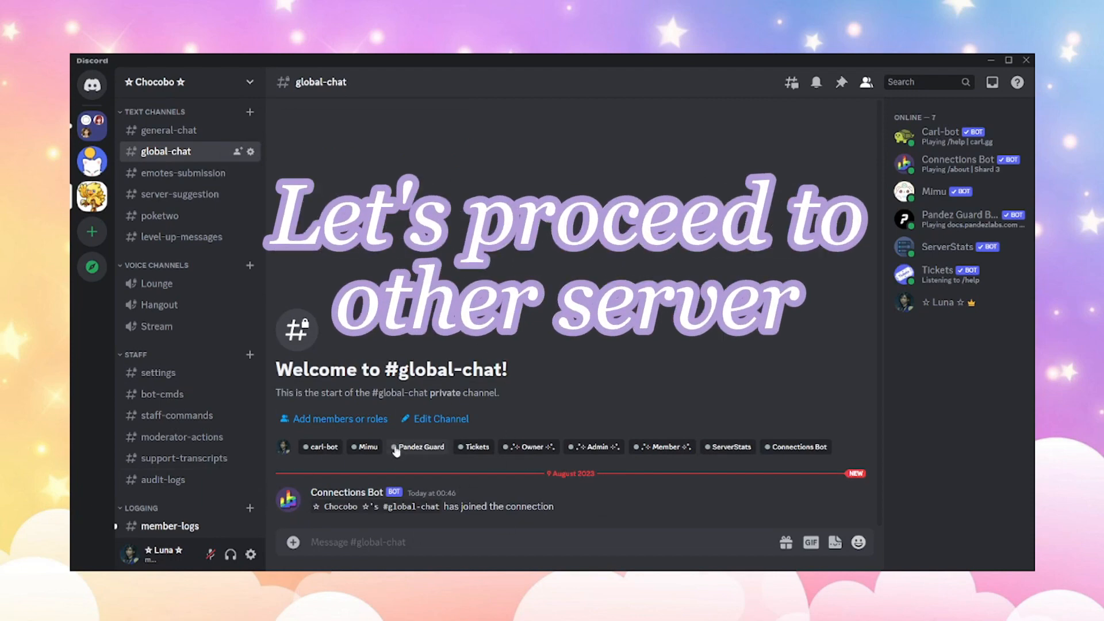
Switch to the Moogle server and create a public text channel named global-chat in its Text Channels category
left_click(94, 165)
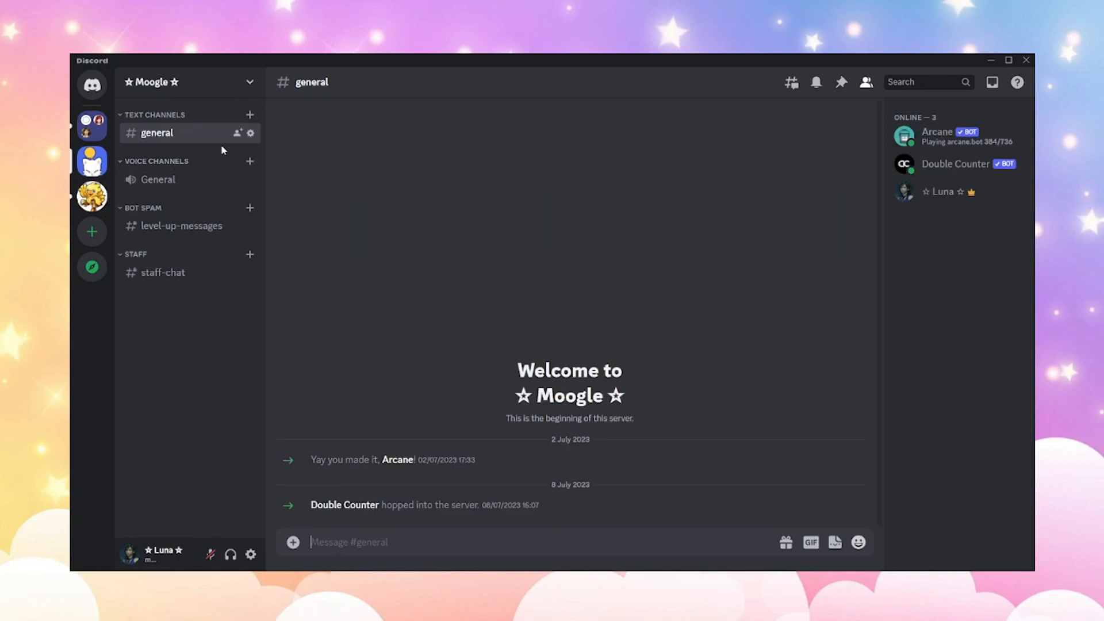
left_click(250, 114)
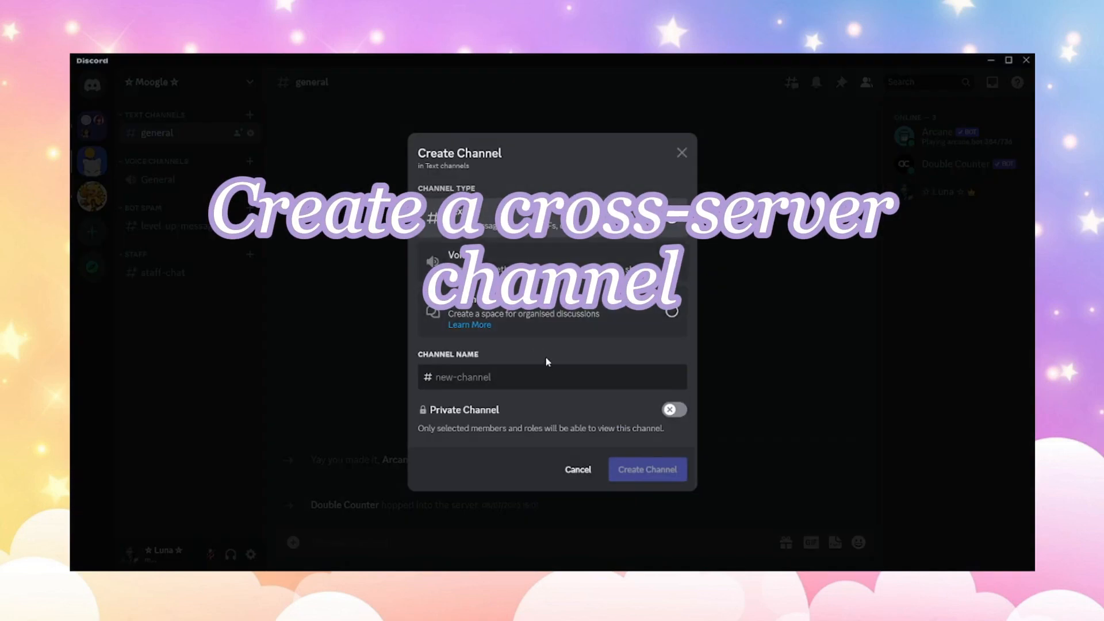
type("global-c")
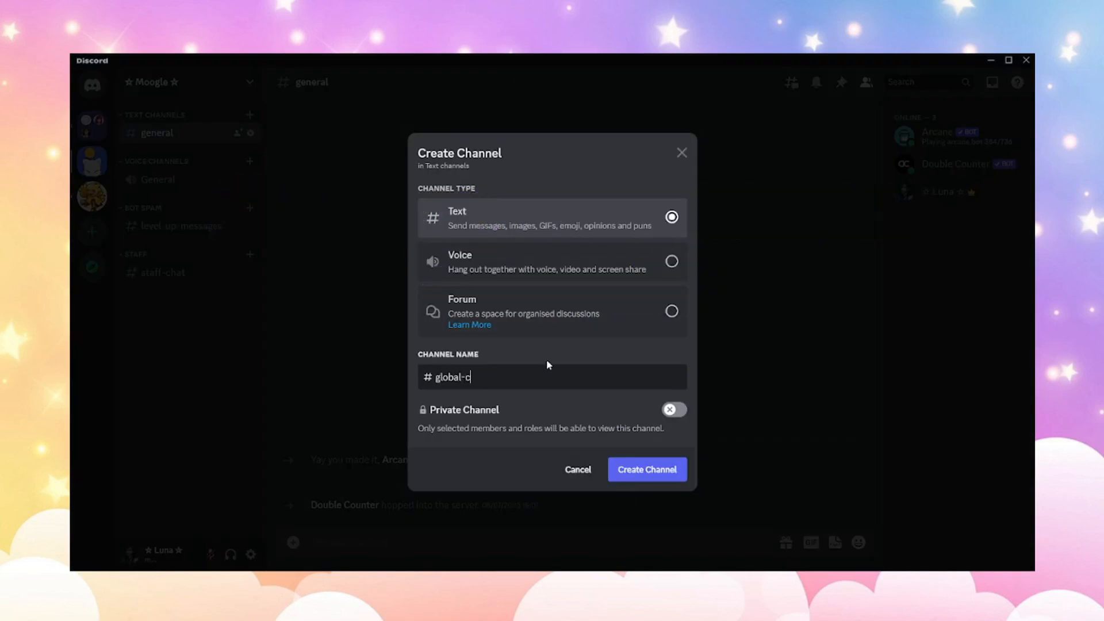
type("hat")
left_click(647, 468)
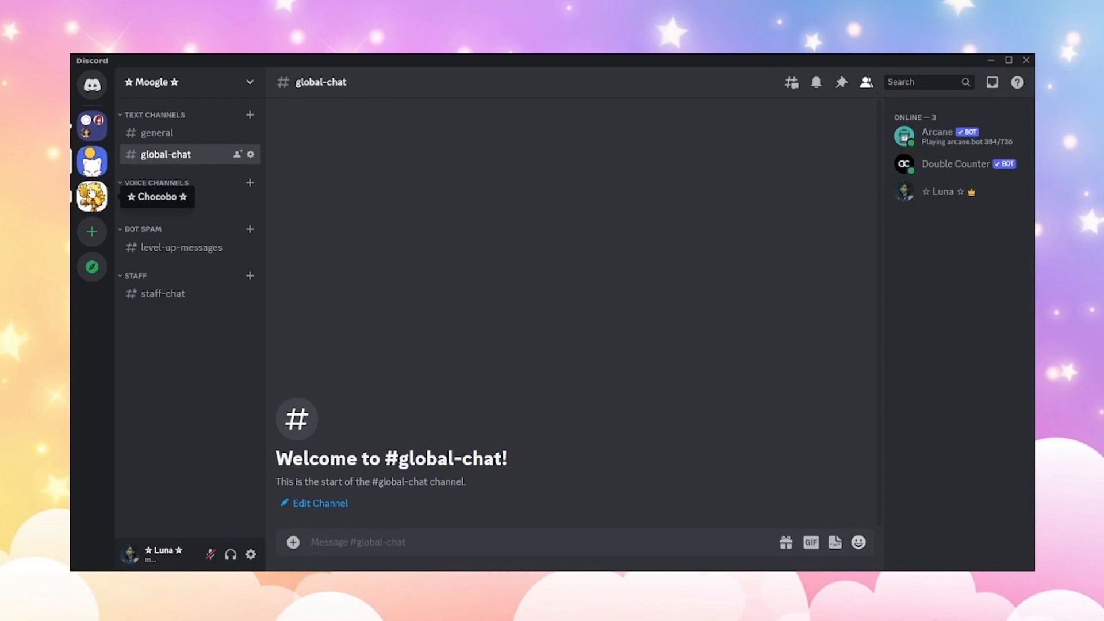
From the Chocobo server's member list, add Connections Bot to the Moogle server, authorise its permissions, and go to Moogle
left_click(92, 196)
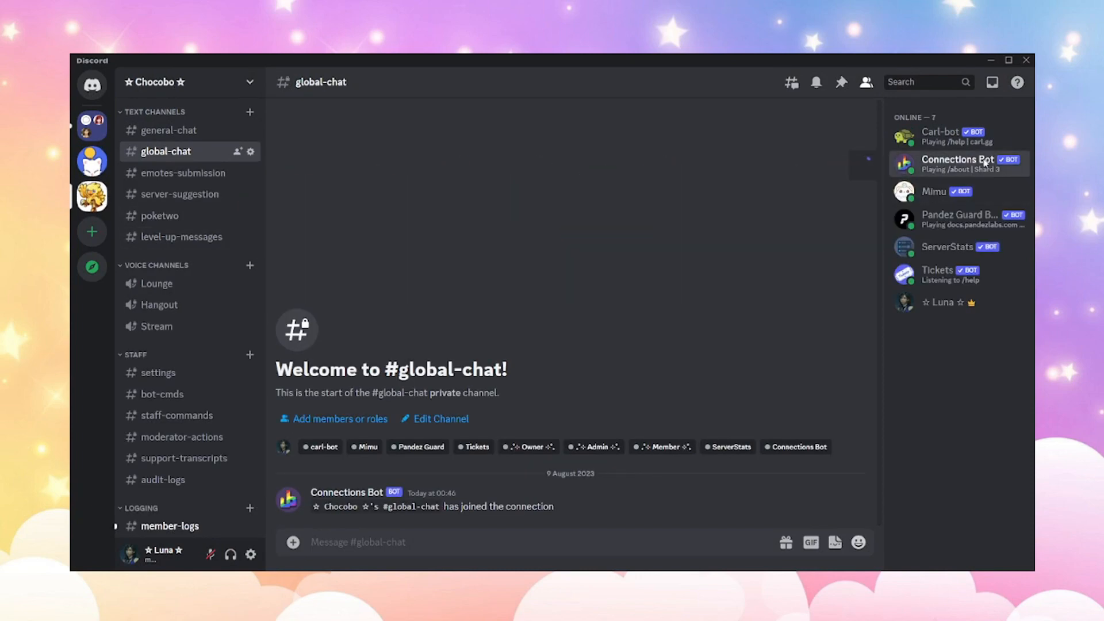
left_click(984, 167)
left_click(754, 284)
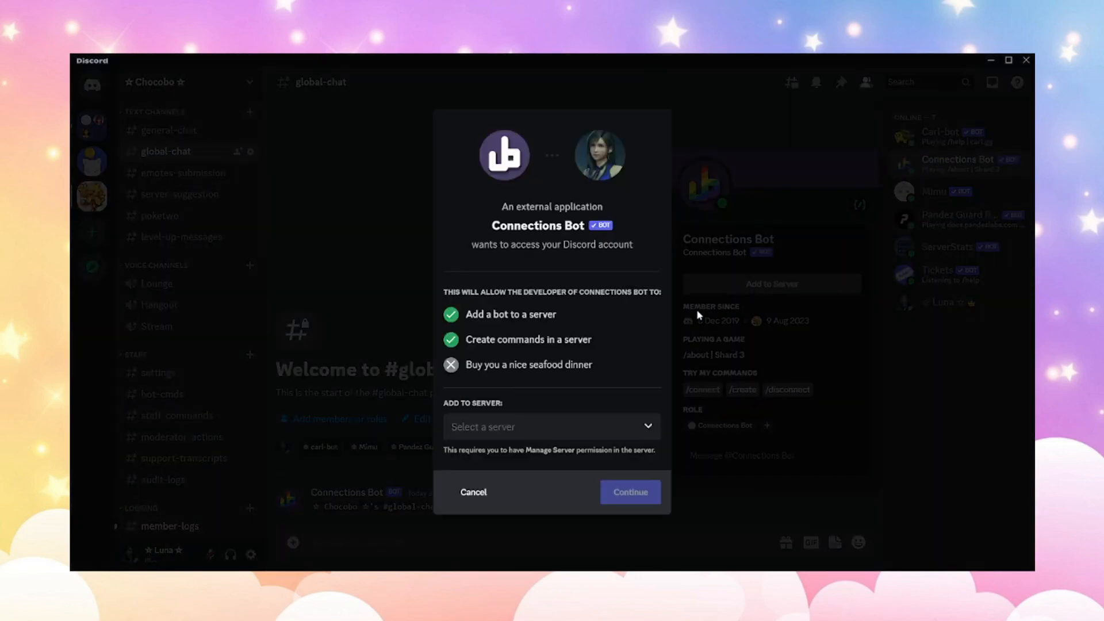
left_click(532, 433)
left_click(520, 481)
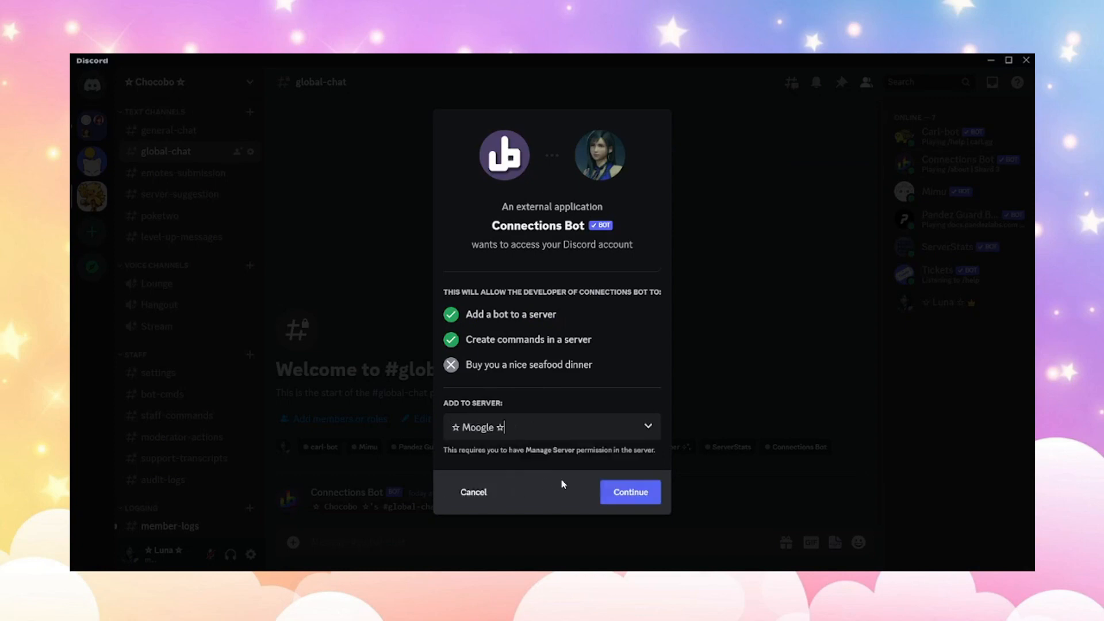
left_click(627, 489)
scroll(637, 409, "down", 5)
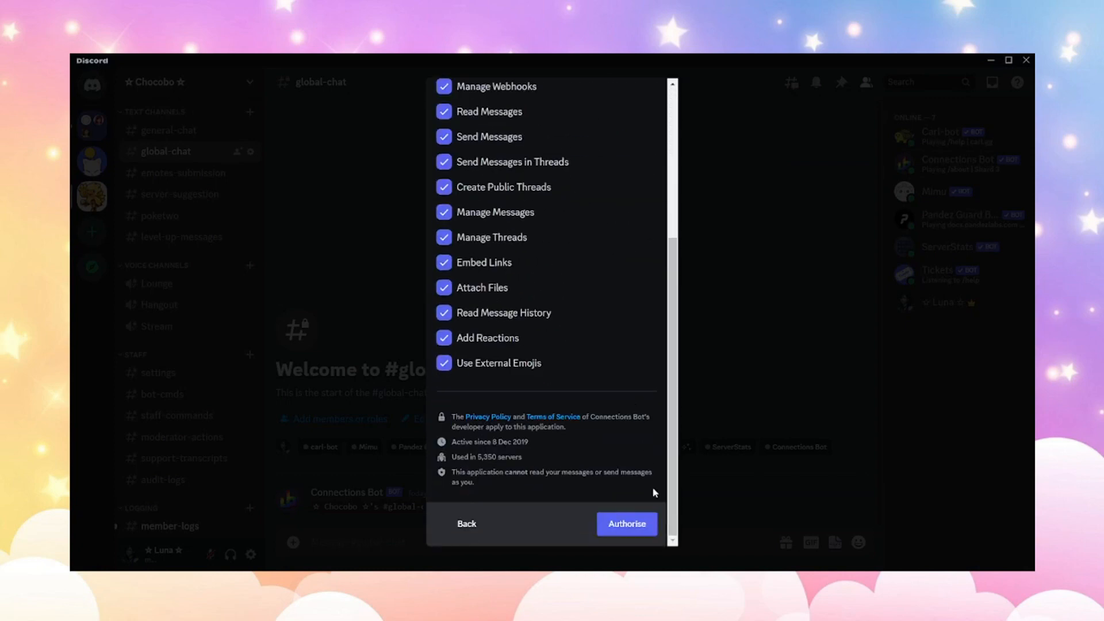
left_click(634, 525)
left_click(567, 375)
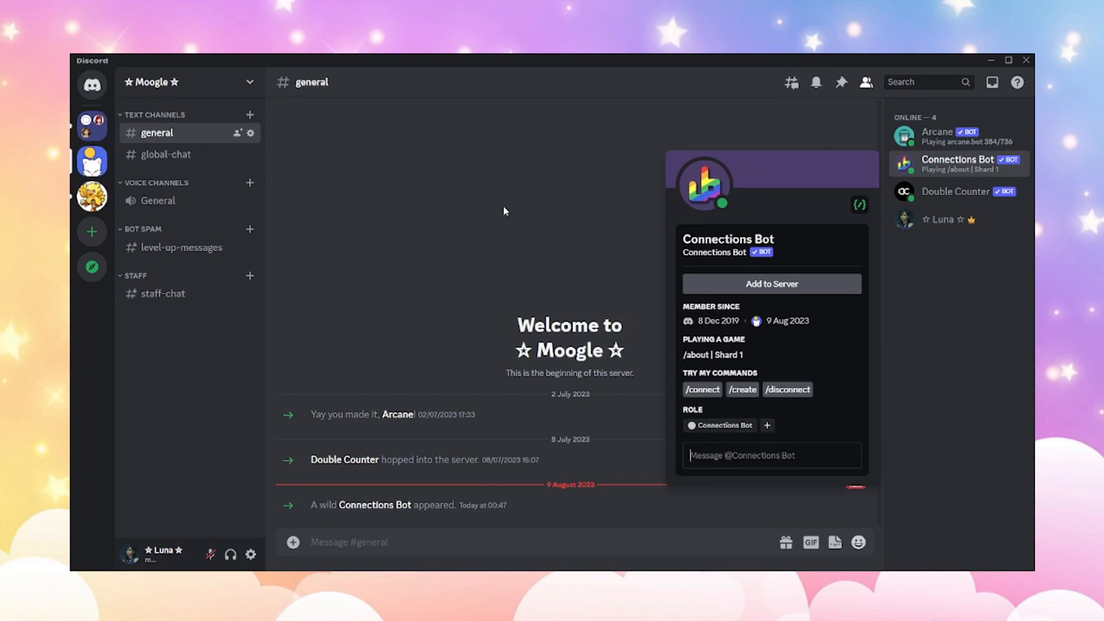
left_click(506, 241)
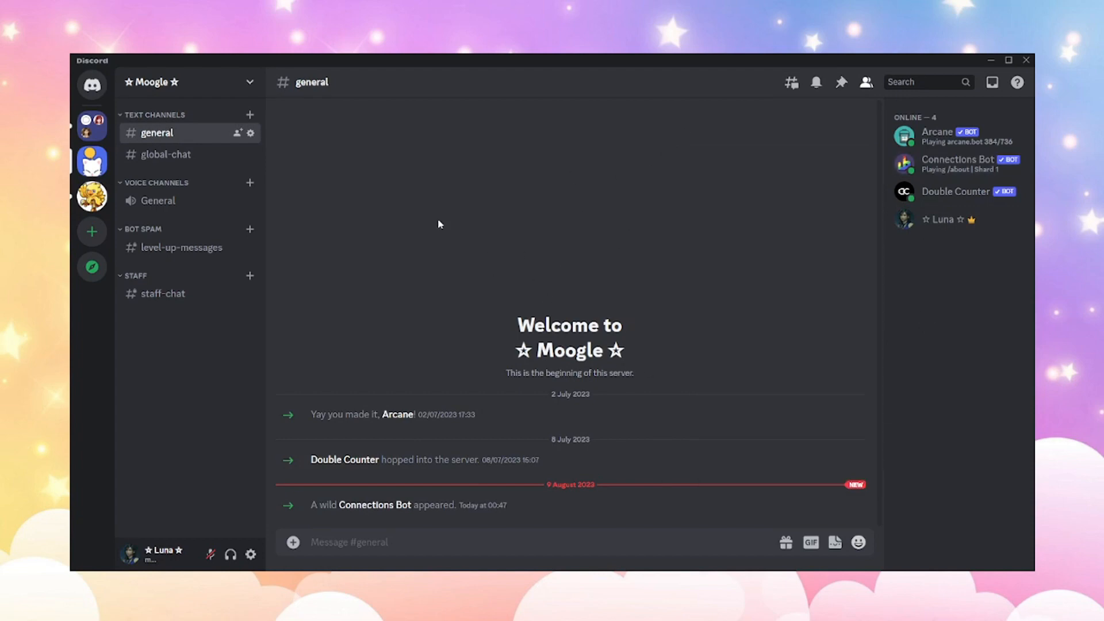
In Moogle's global-chat, run the /connect command to link the global-chat channel to the keybladebearers connection
left_click(196, 161)
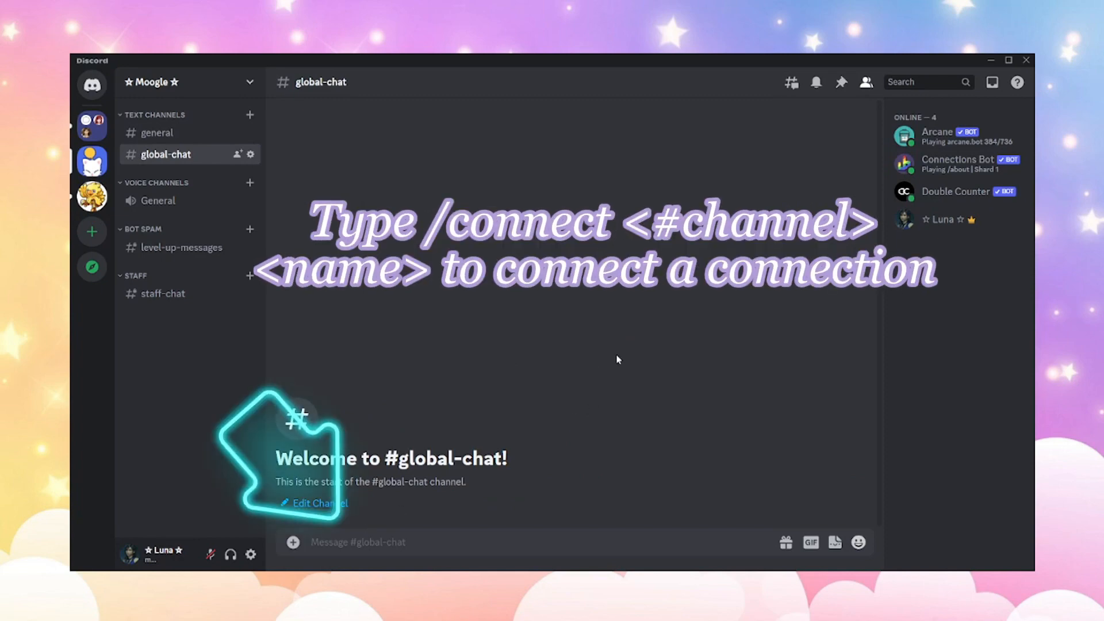
type("/connect")
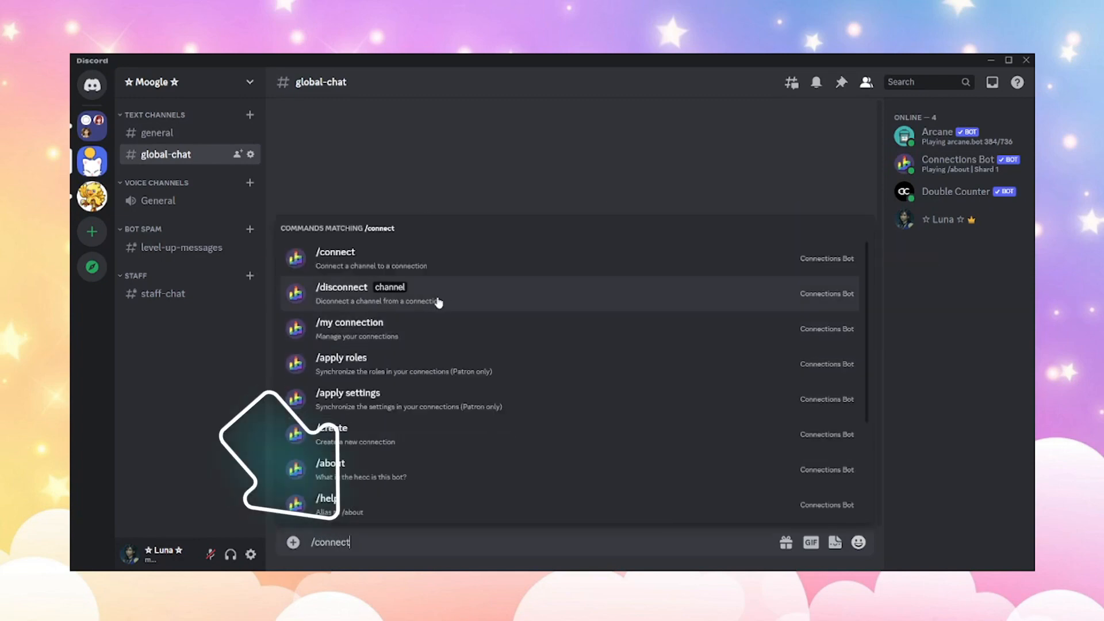
left_click(419, 262)
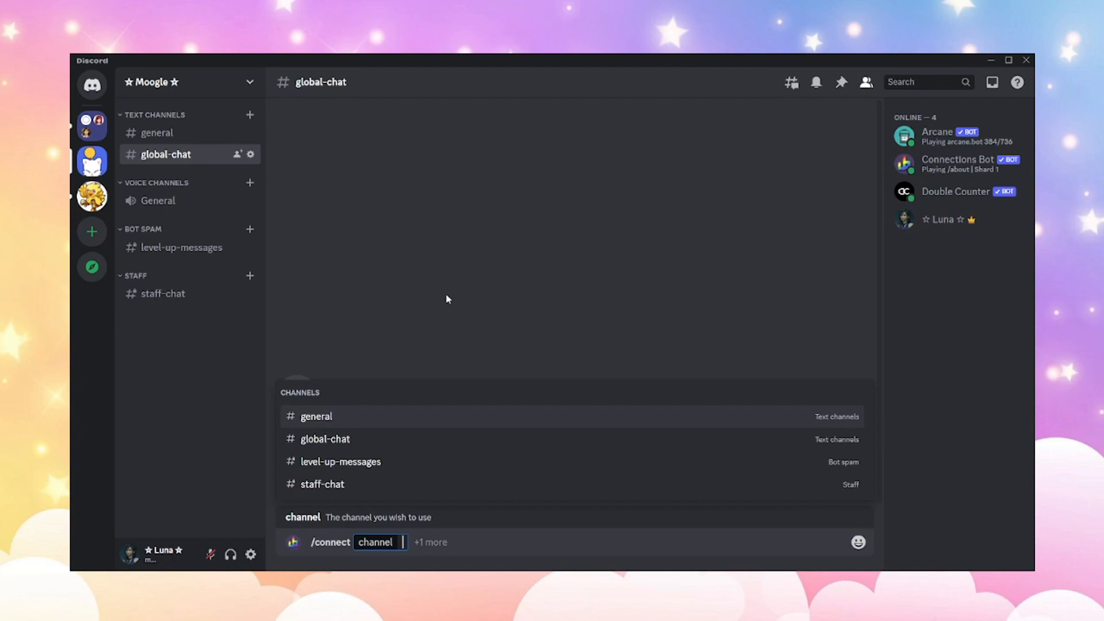
left_click(375, 439)
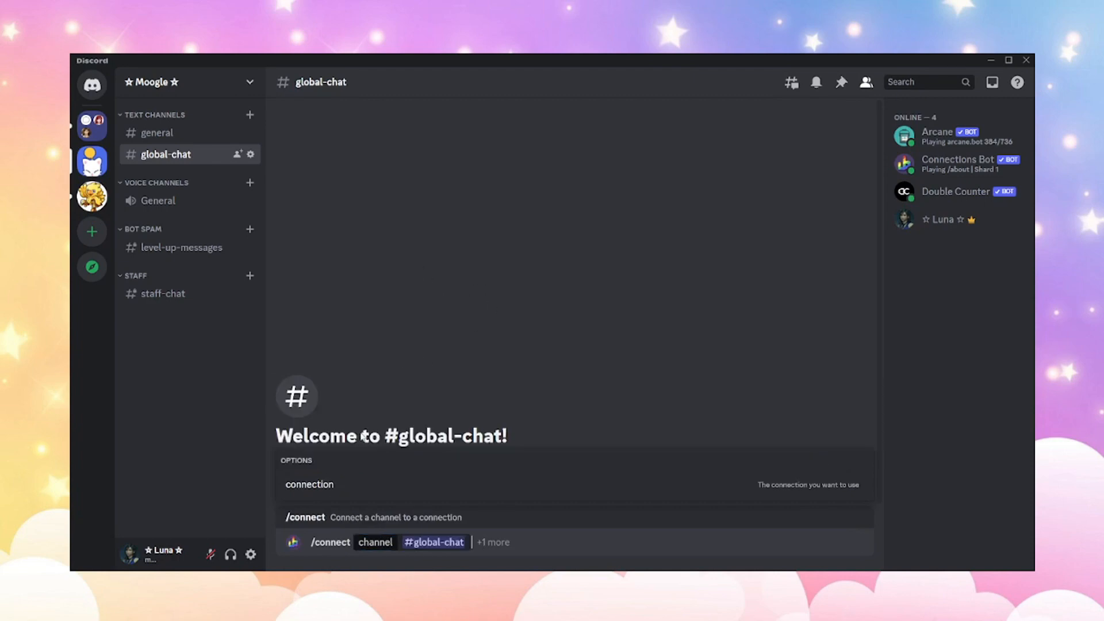
left_click(354, 488)
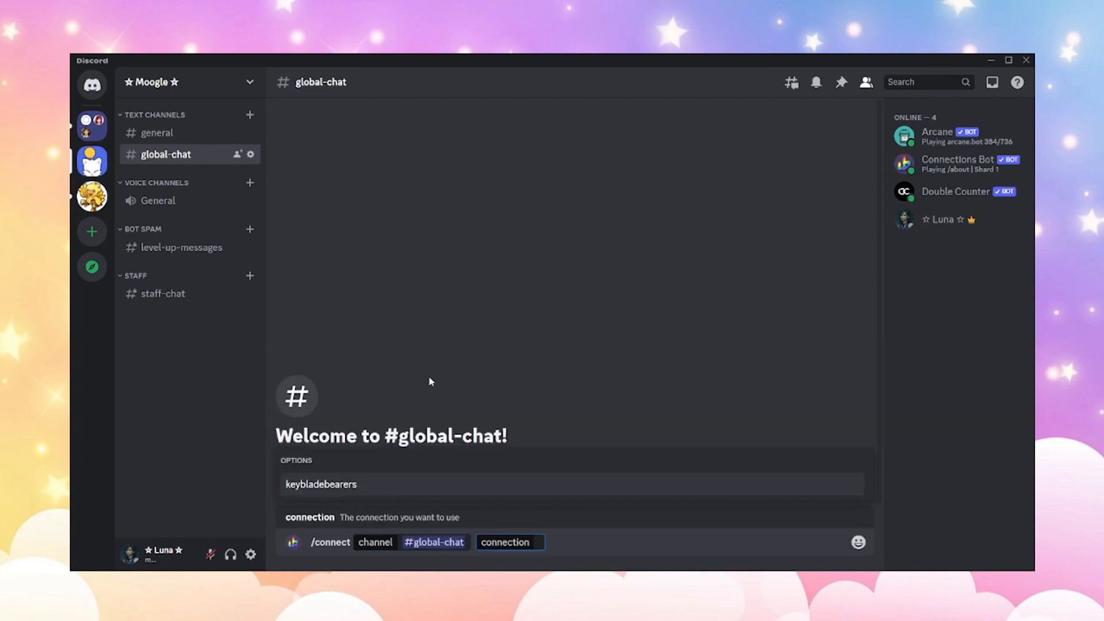
left_click(378, 489)
key("Return")
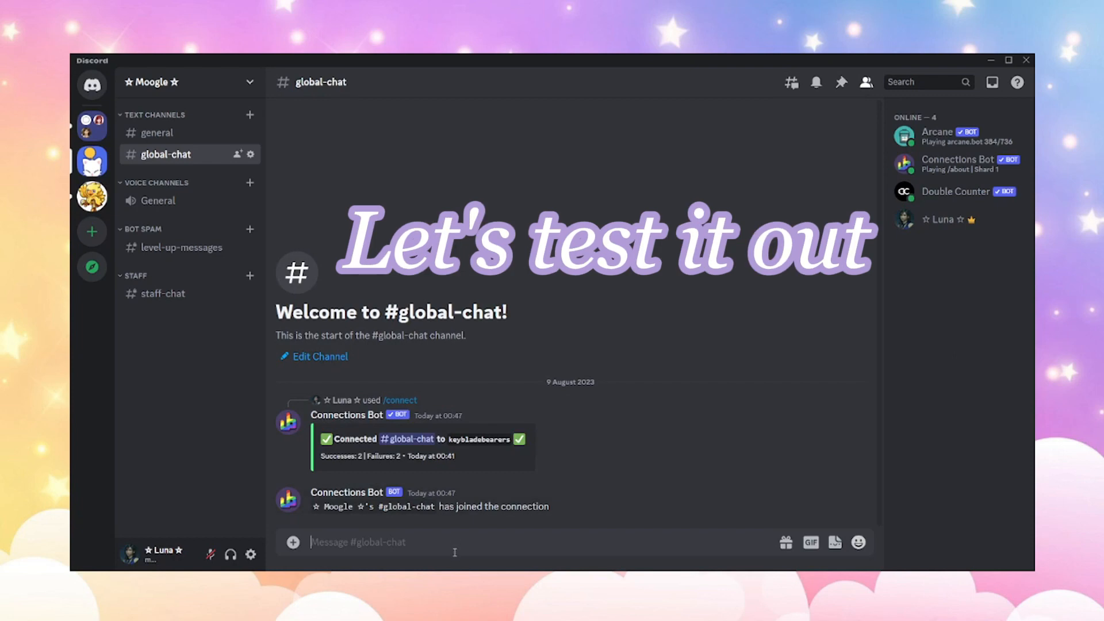
Send the test message "Hello!!!" in the Moogle server's global-chat
type("Hello!!")
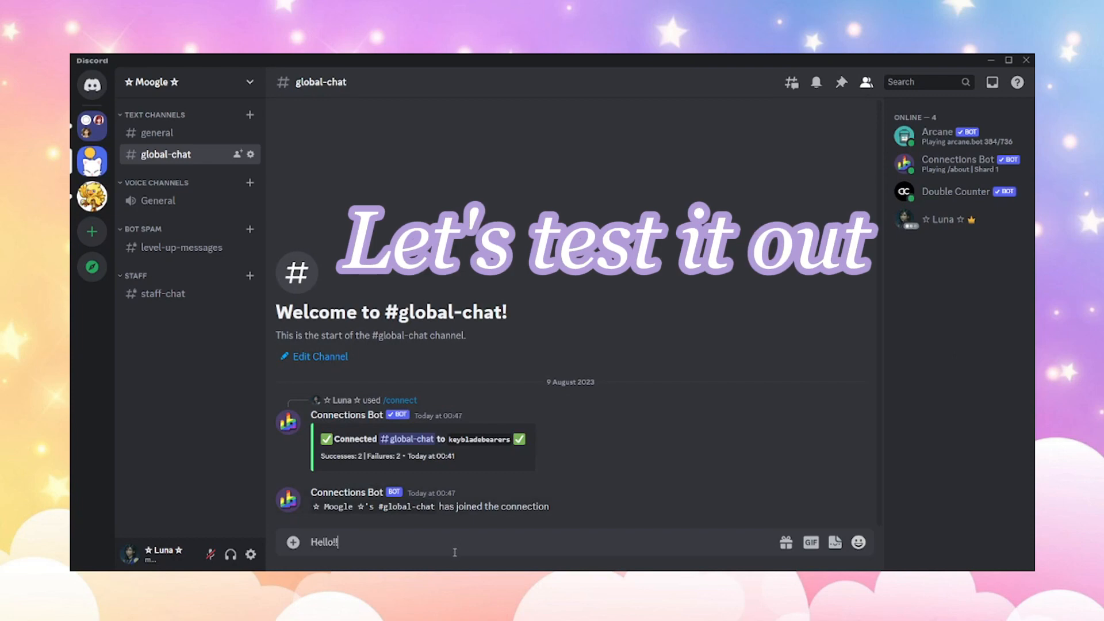
type("!")
key("Return")
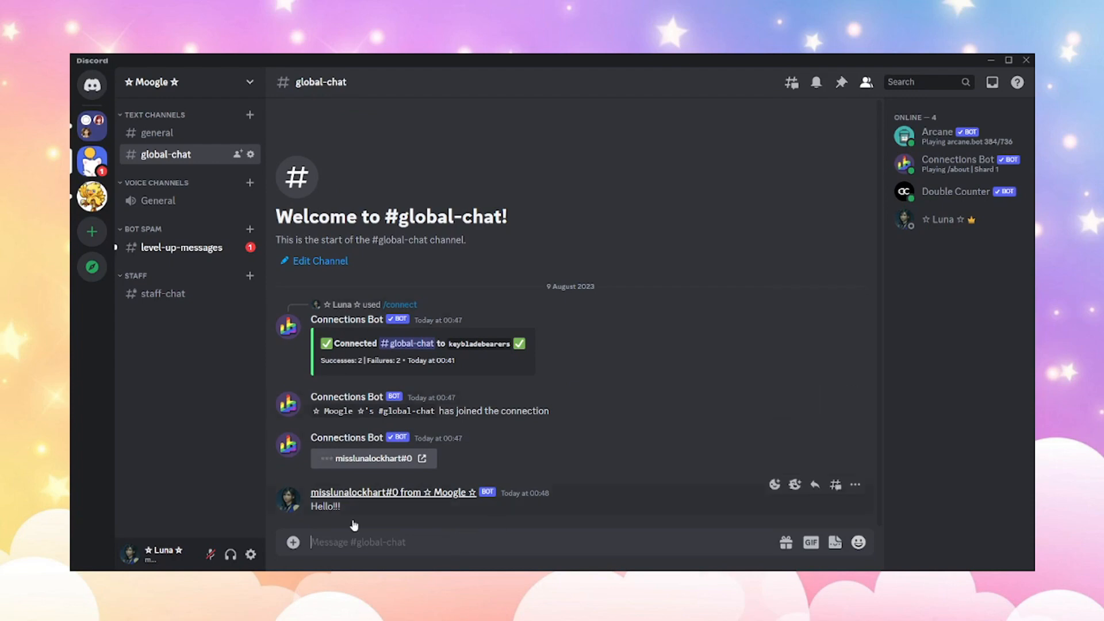
Switch to the Chocobo server's global-chat and send the reply "Hiiiii"
left_click(92, 201)
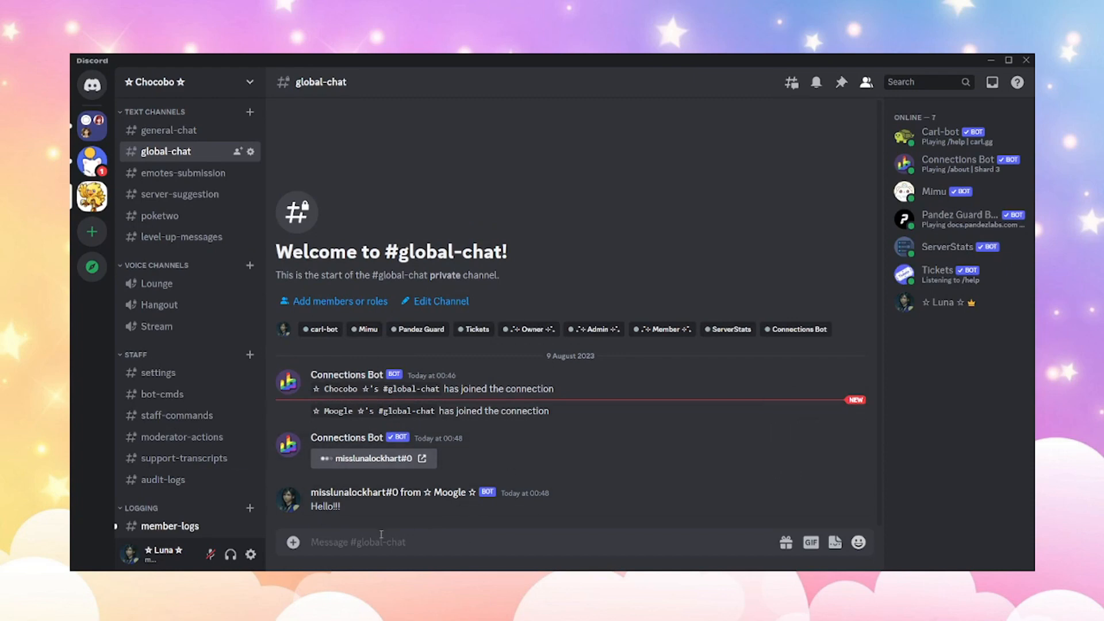
type("Hiiii")
key("Return")
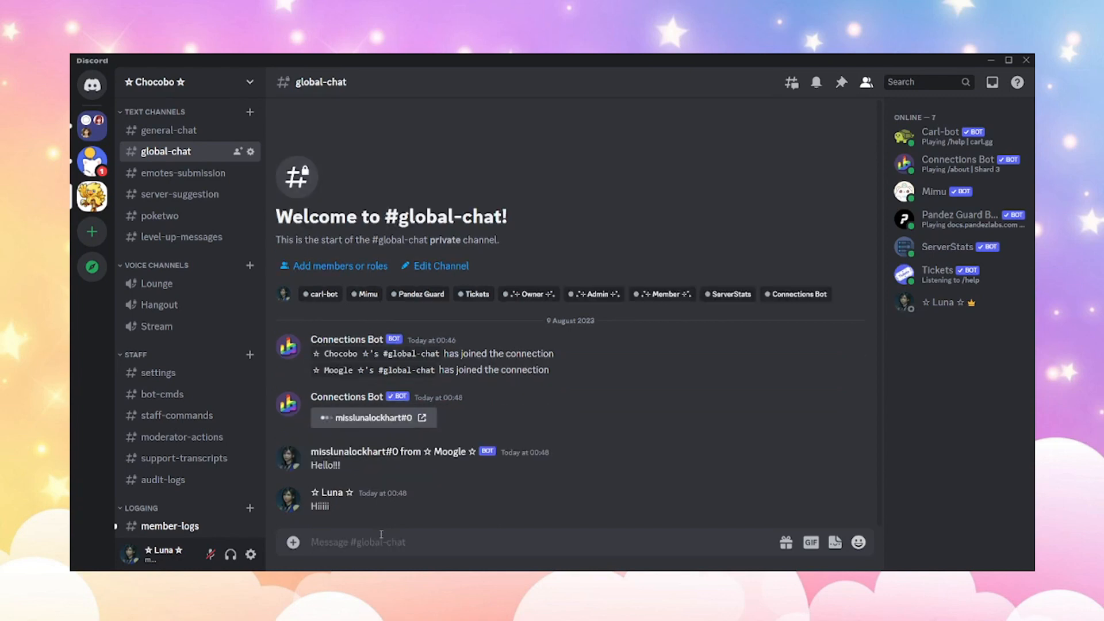
Return to the Moogle server and disconnect its global-chat channel from the connection with the /disconnect command
left_click(87, 165)
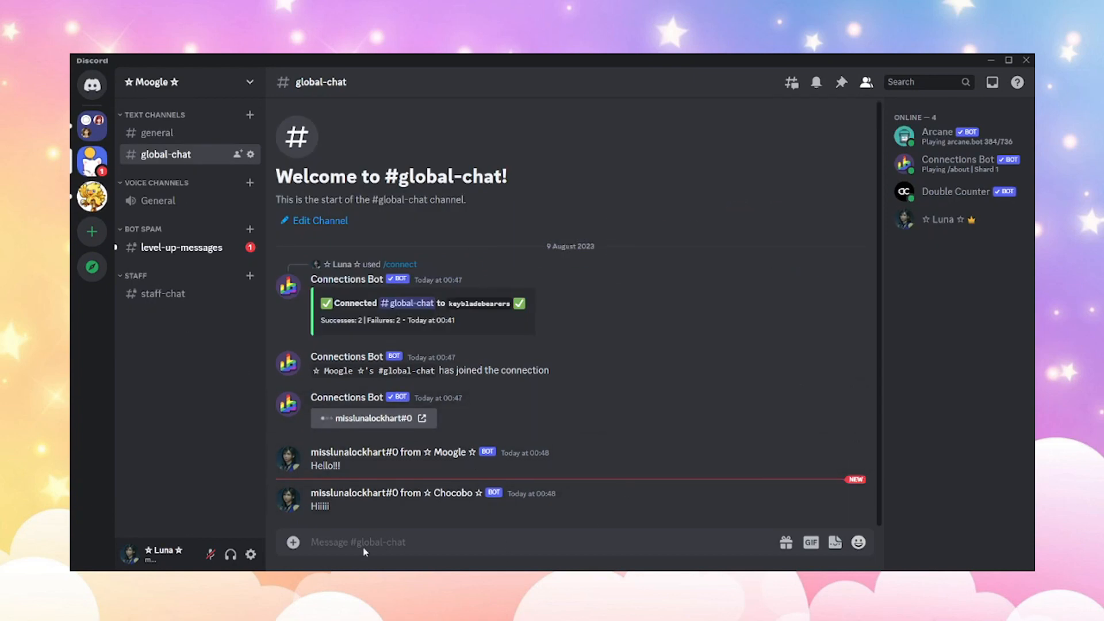
type("/disconnect")
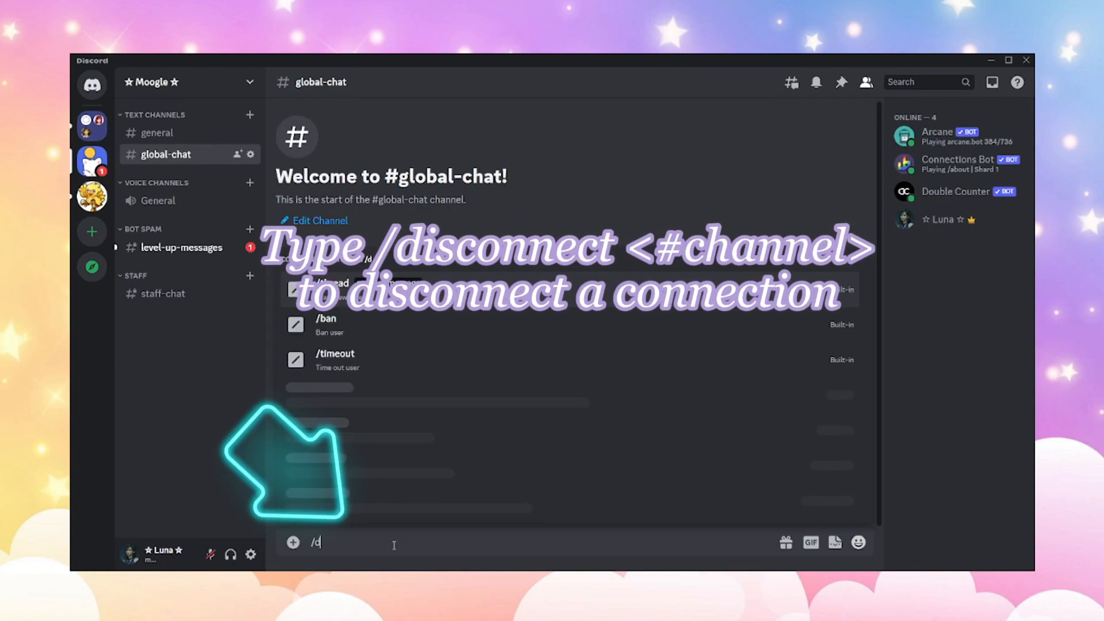
key("Tab")
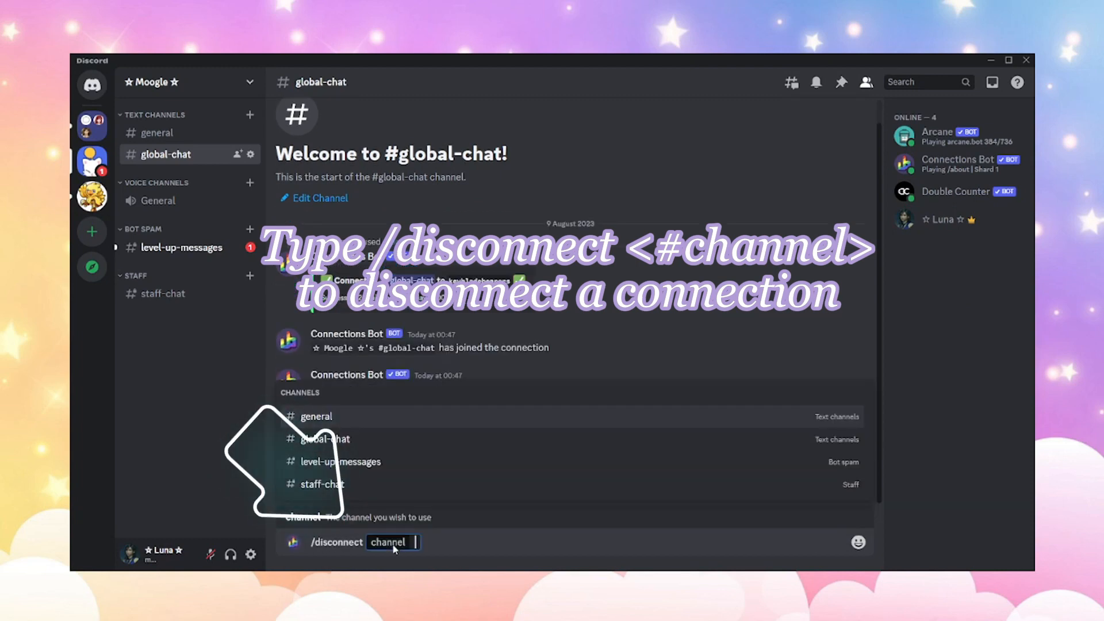
key("Down")
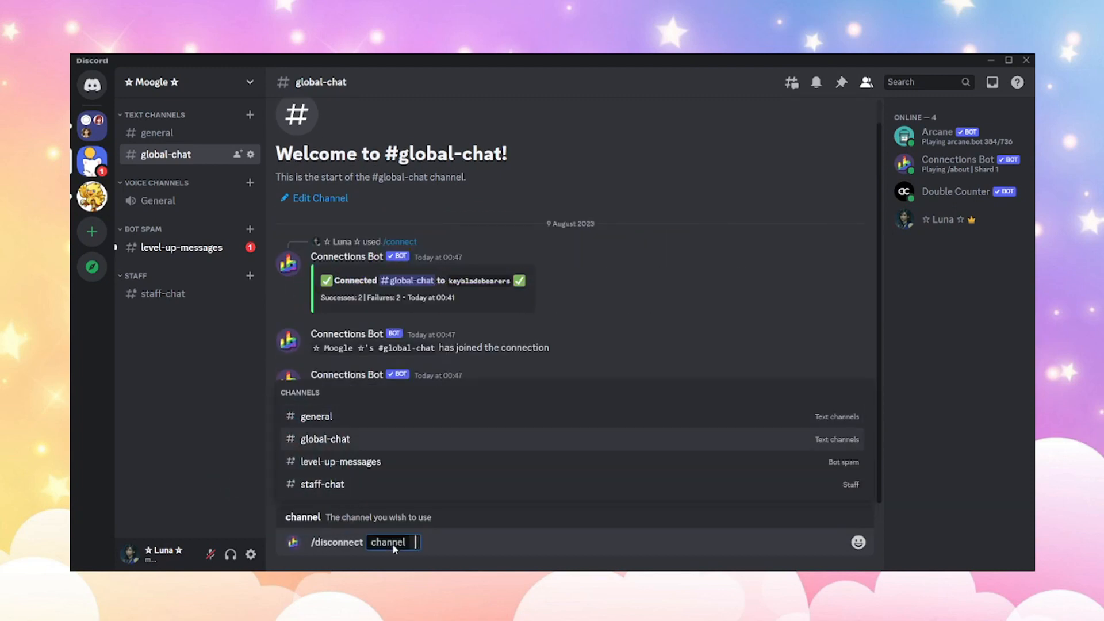
key("Return")
key("Return")
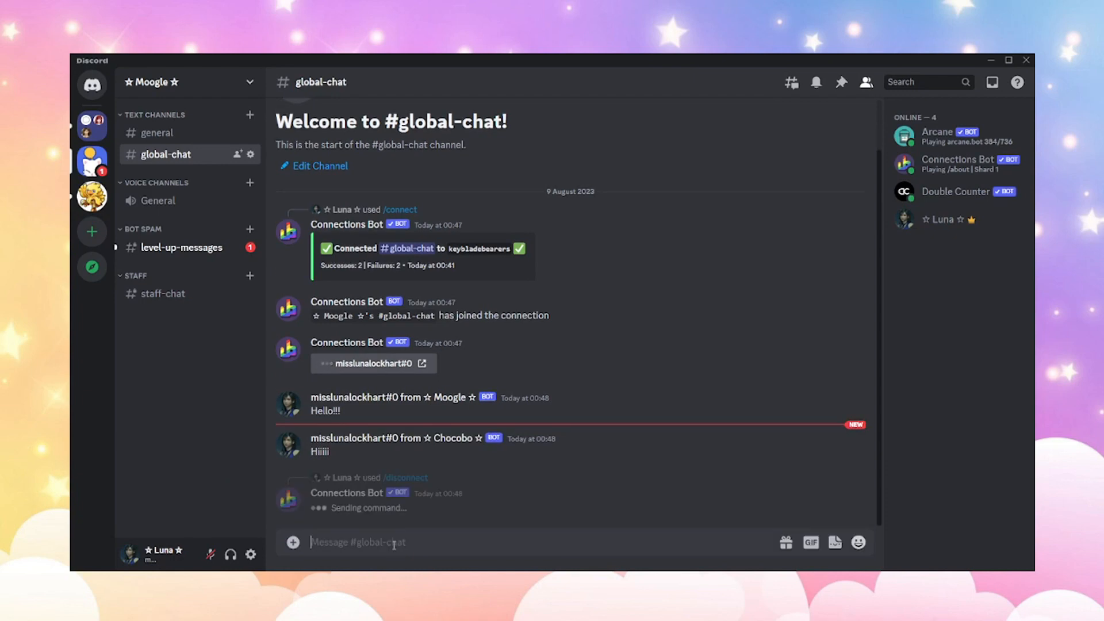